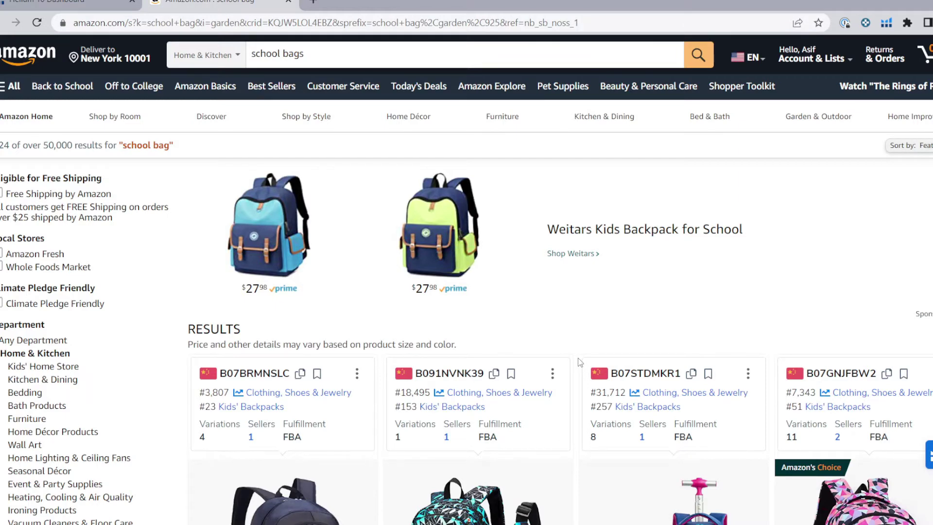
# Search the Home & Kitchen department for "school bag".
pyautogui.click(342, 50)
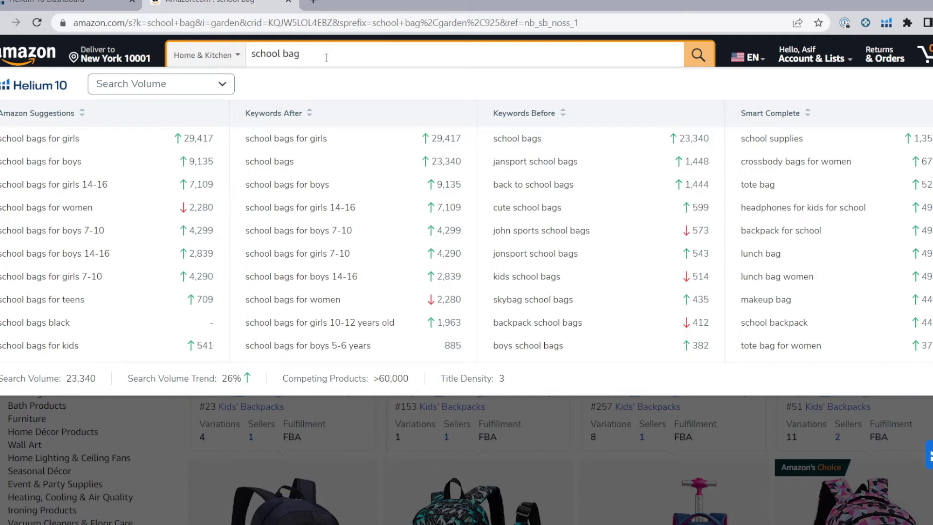
pyautogui.press('BackSpace')
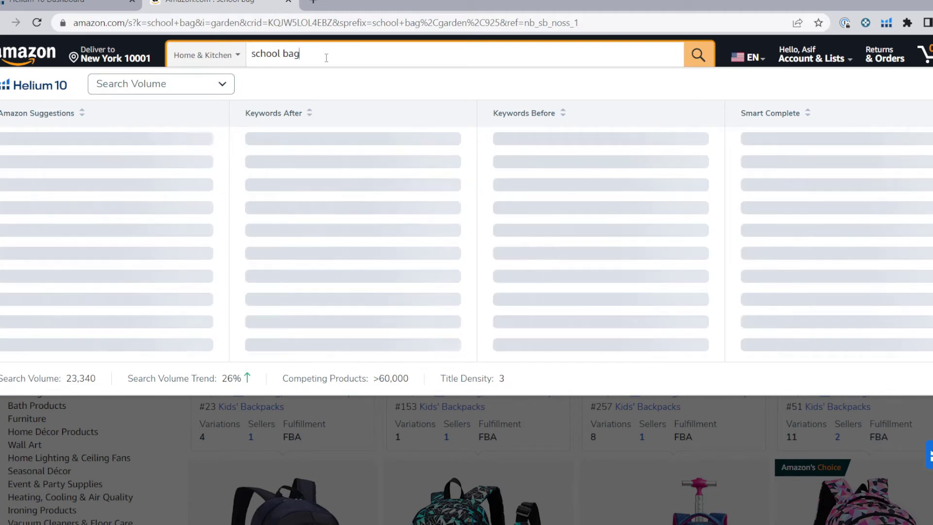
pyautogui.write('s')
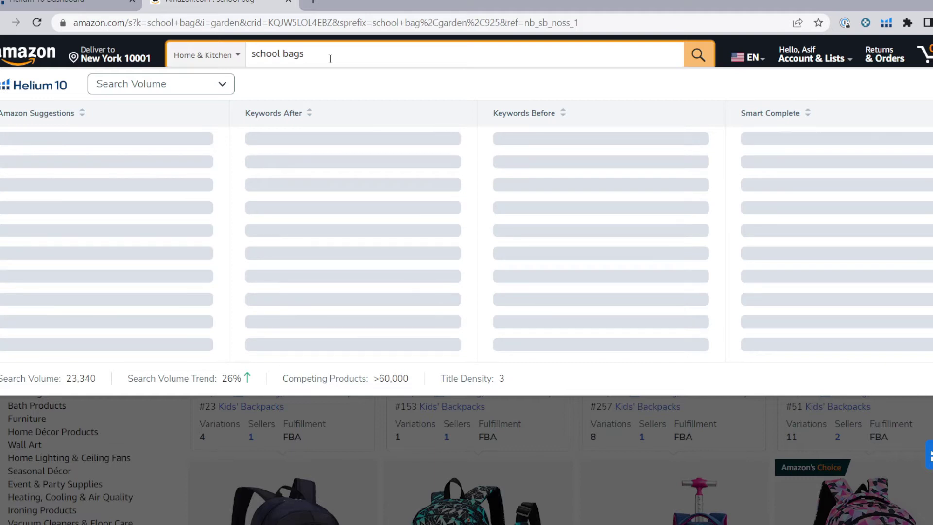
pyautogui.press('BackSpace')
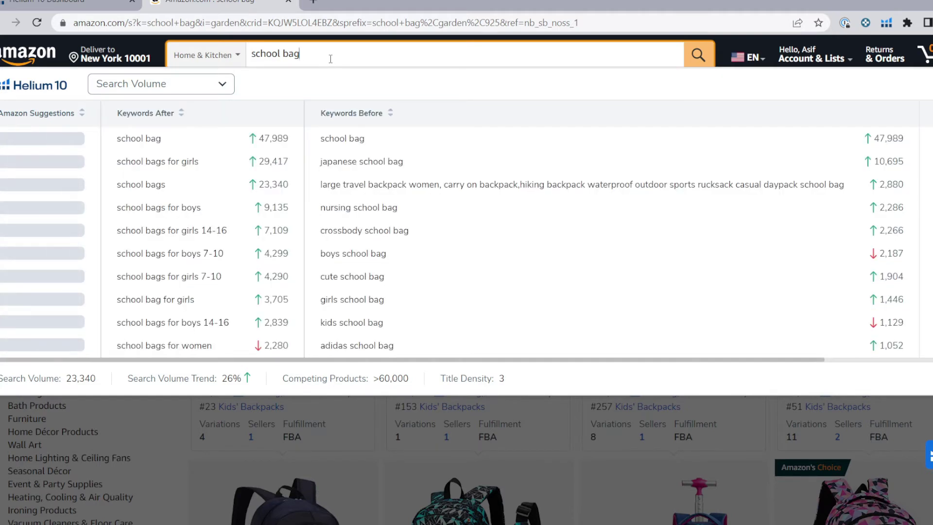
pyautogui.press('Return')
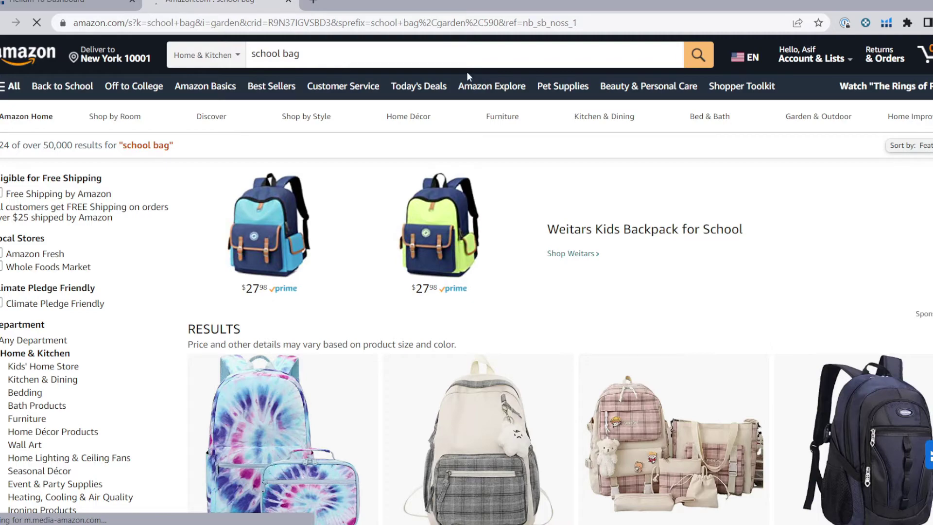
# Browse the school bag results and review the Helium 10 keyword suggestions for the search term.
pyautogui.scroll(-10, 489, 312)
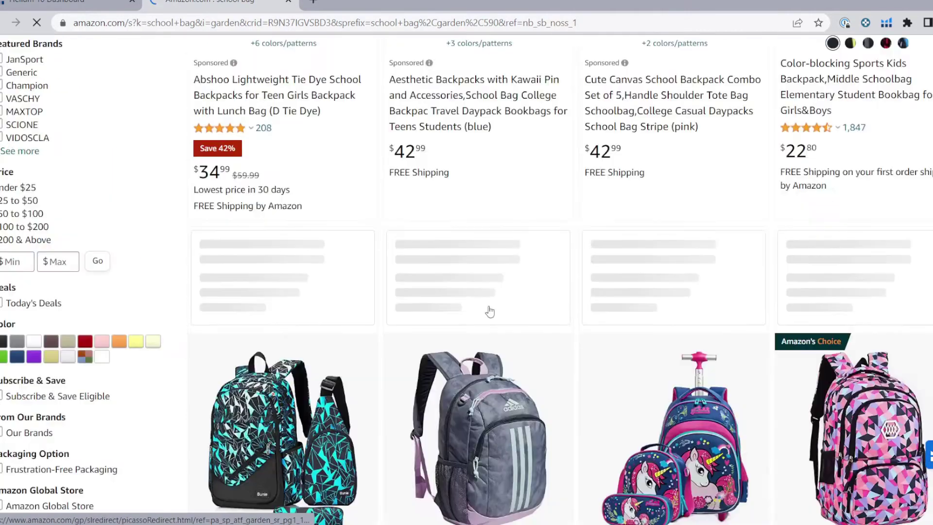
pyautogui.scroll(-4, 500, 312)
pyautogui.scroll(9, 499, 312)
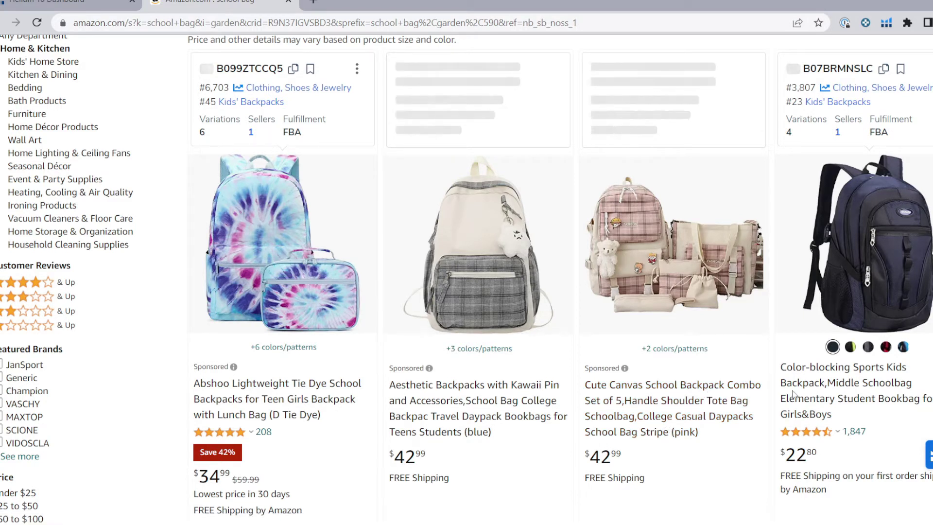
pyautogui.scroll(2, 616, 377)
pyautogui.scroll(4, 614, 372)
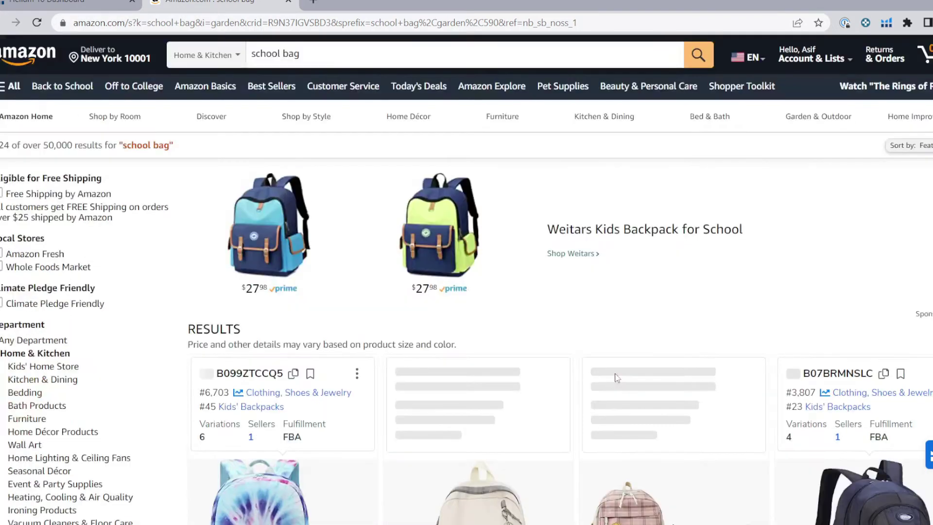
pyautogui.click(374, 53)
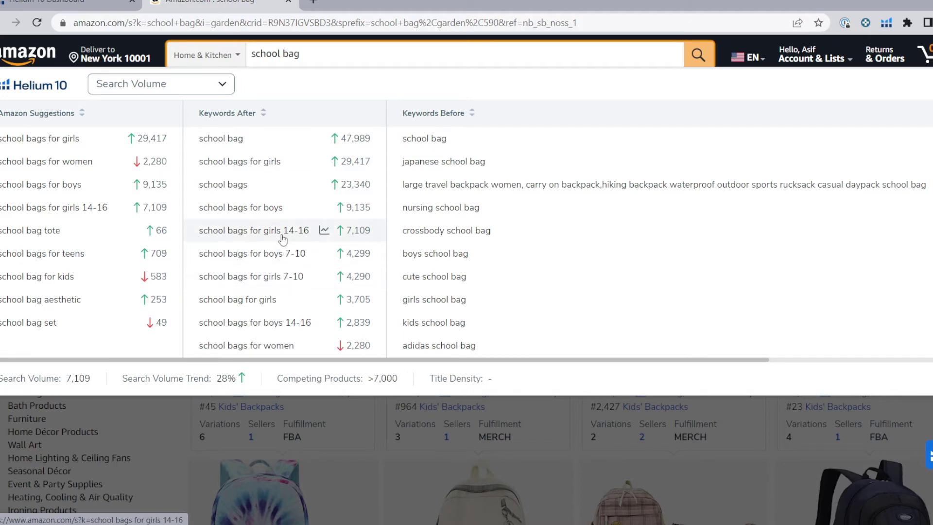
pyautogui.click(451, 442)
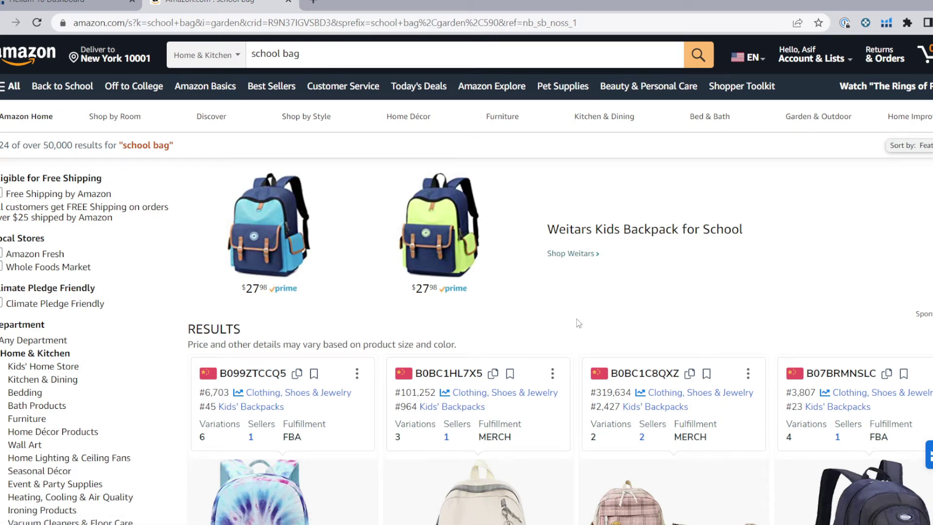
# Run Helium 10 Xray product research on the school bag results and load more products into it.
pyautogui.click(885, 27)
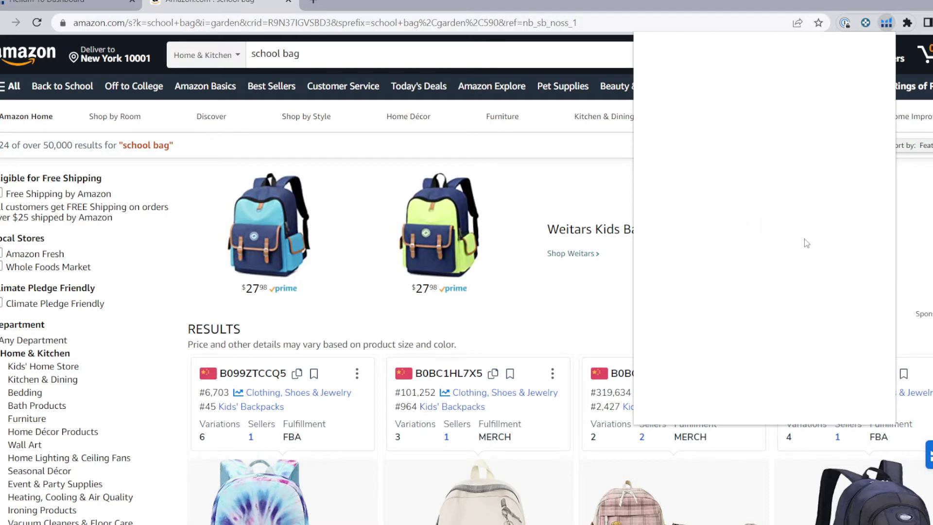
pyautogui.click(719, 125)
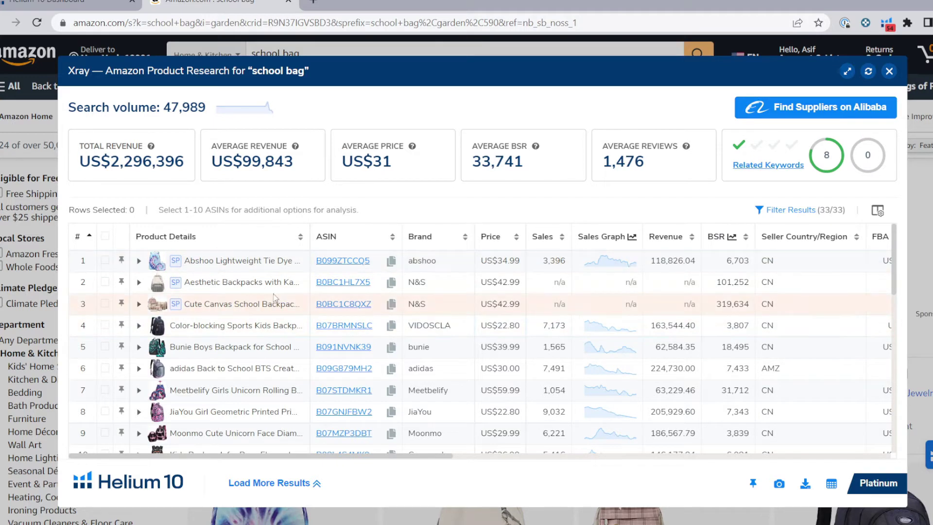
pyautogui.moveTo(293, 292)
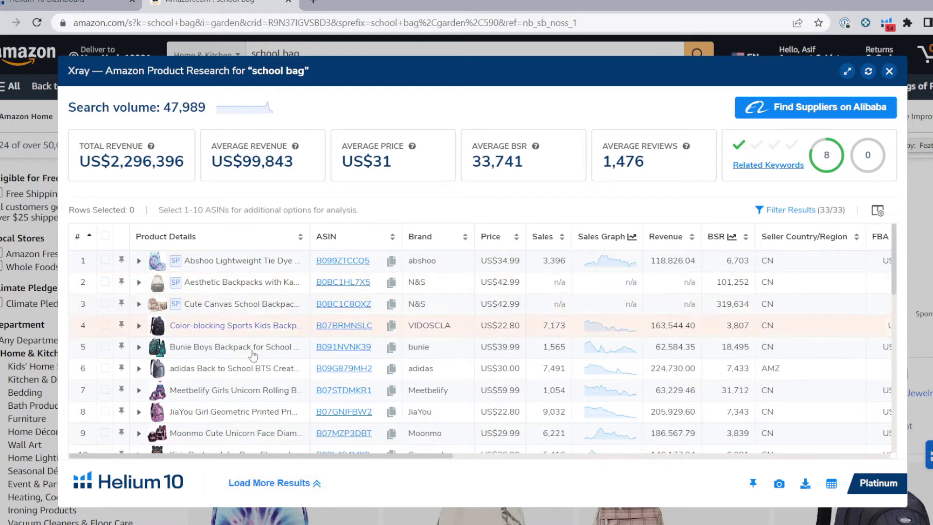
pyautogui.moveTo(262, 323)
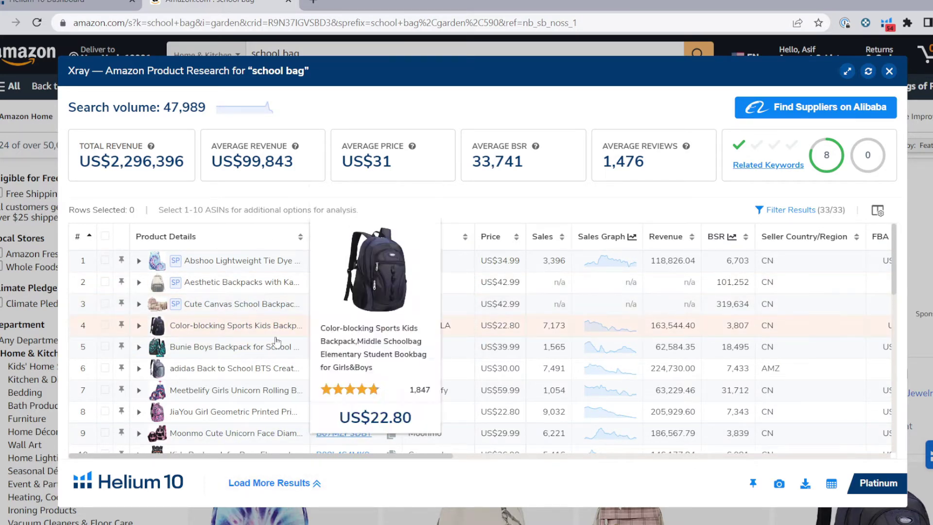
pyautogui.click(279, 483)
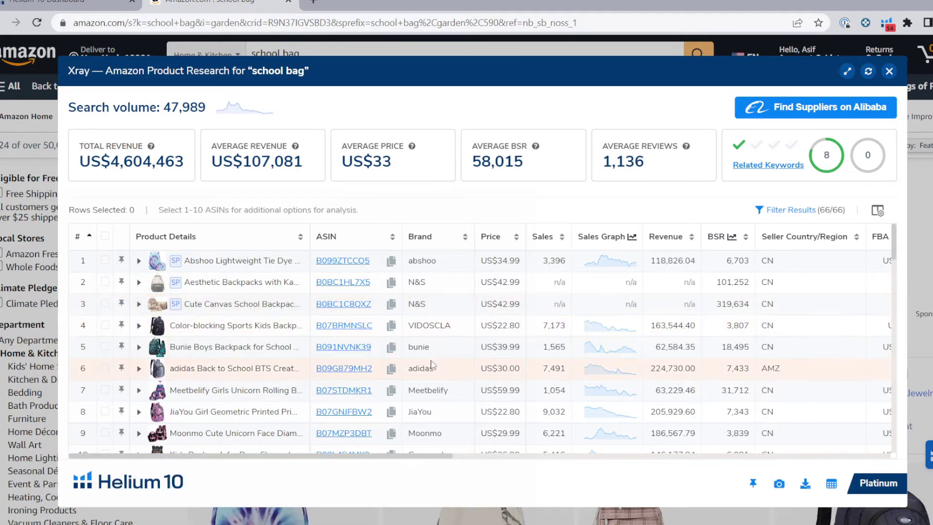
# Sort the Xray product table by revenue from highest to lowest.
pyautogui.moveTo(251, 310)
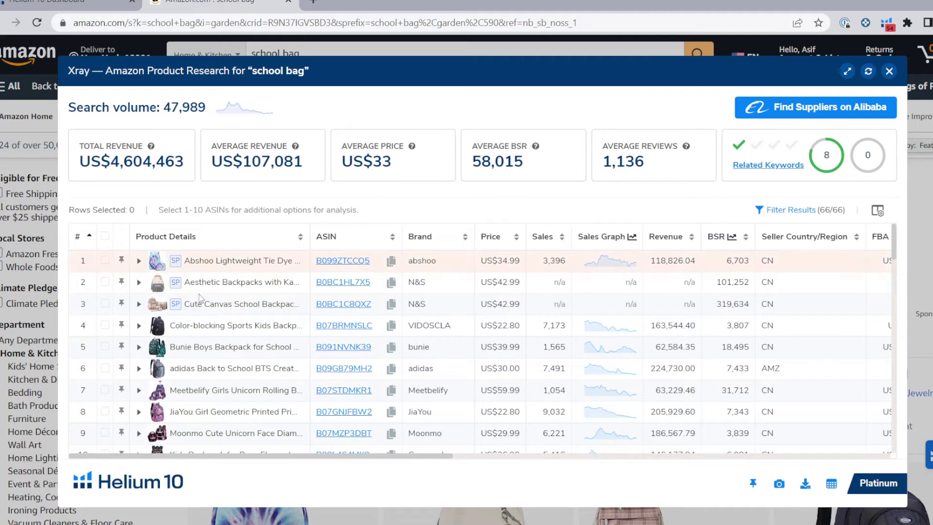
pyautogui.moveTo(180, 265)
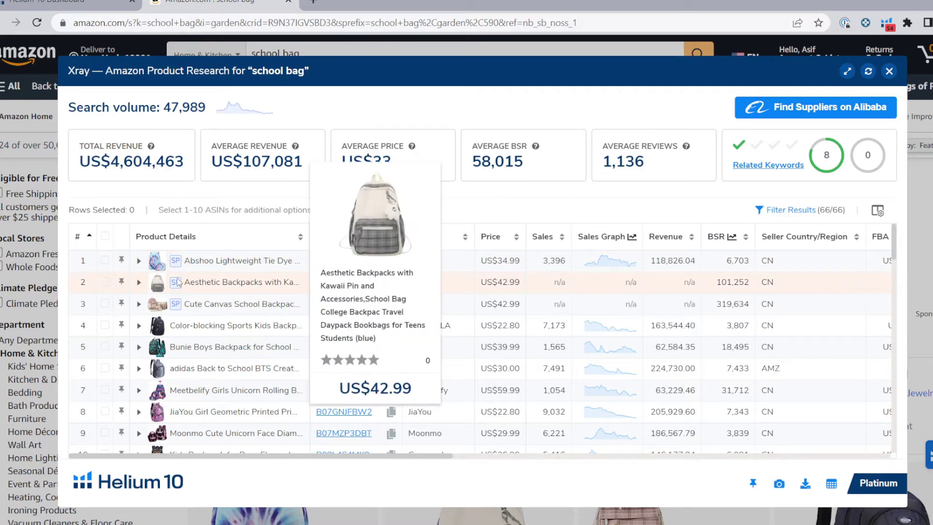
pyautogui.moveTo(181, 305)
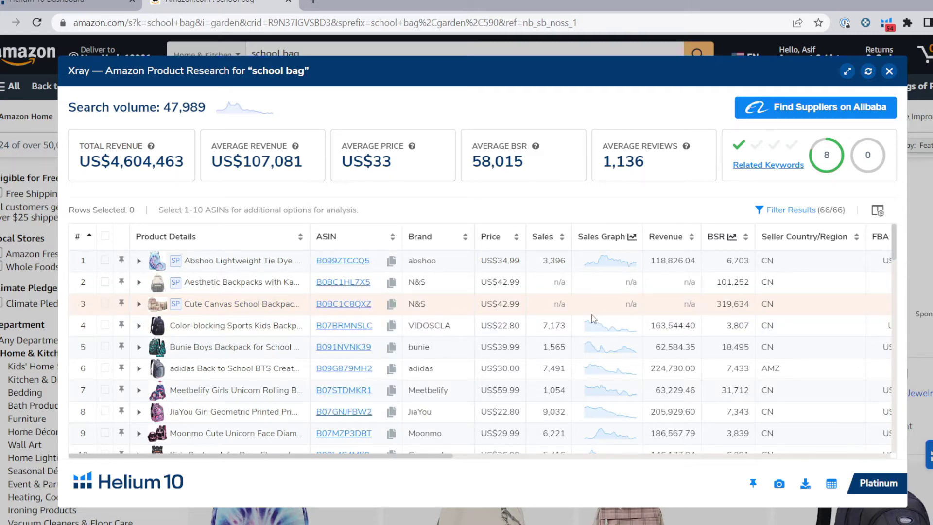
pyautogui.moveTo(209, 331)
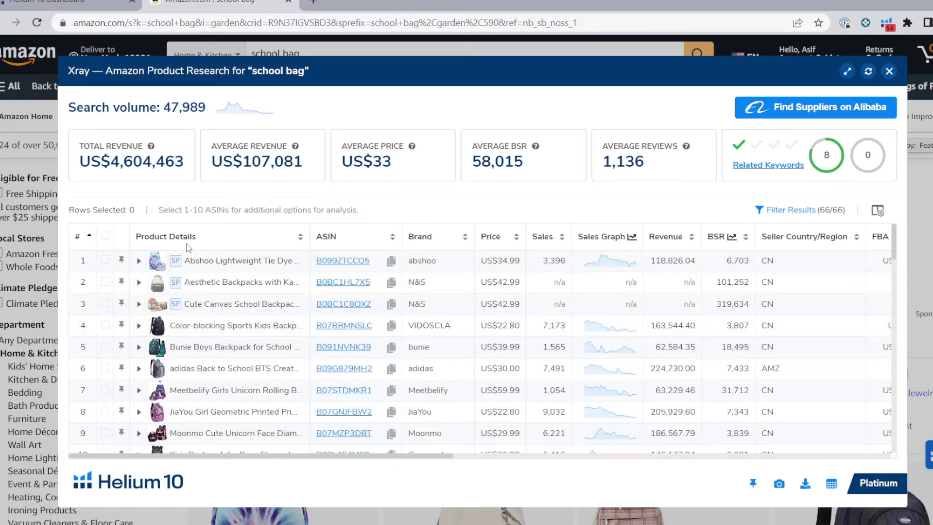
pyautogui.click(666, 238)
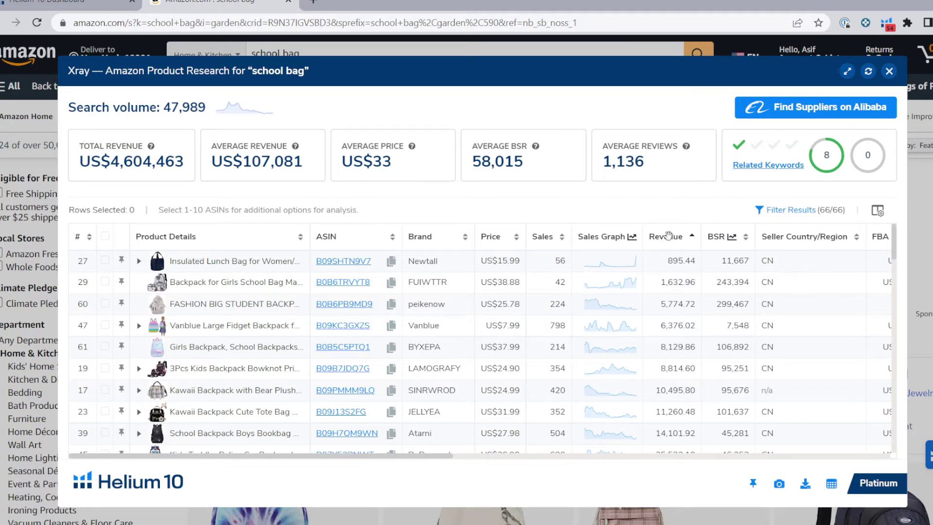
pyautogui.click(670, 236)
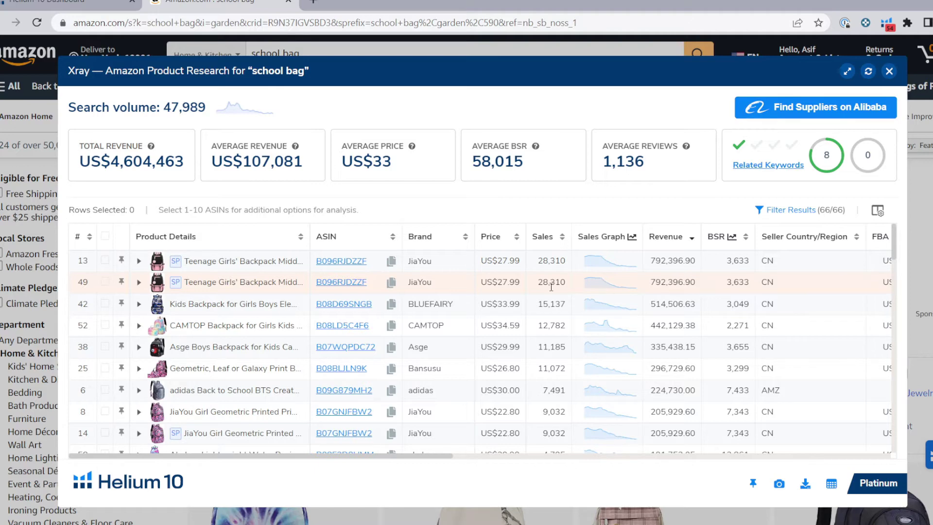
# Select the high-revenue backpacks from BLUEFAIRY, CAMTOP, Asge, Bansusu and adidas (numbers 42, 52, 38, 25 and 6) for analysis.
pyautogui.moveTo(188, 267)
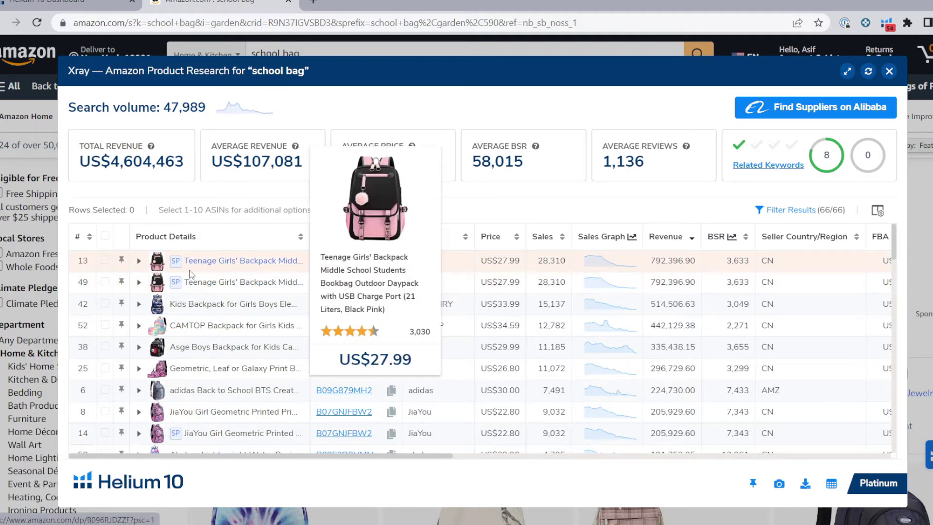
pyautogui.moveTo(228, 288)
pyautogui.moveTo(223, 313)
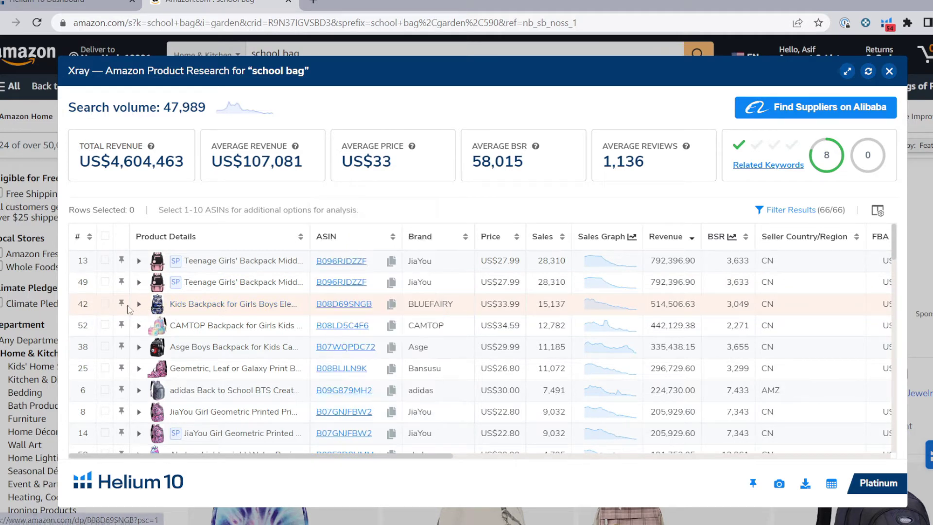
pyautogui.click(105, 305)
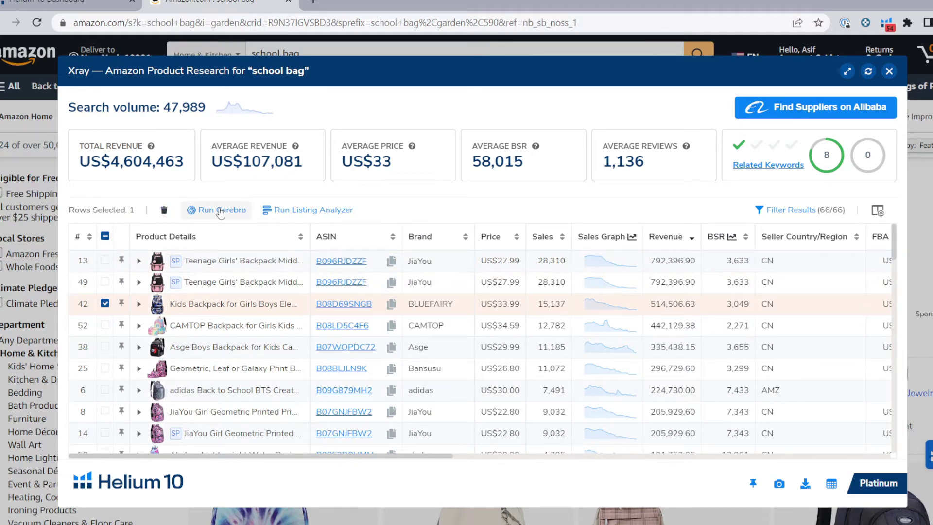
pyautogui.moveTo(185, 328)
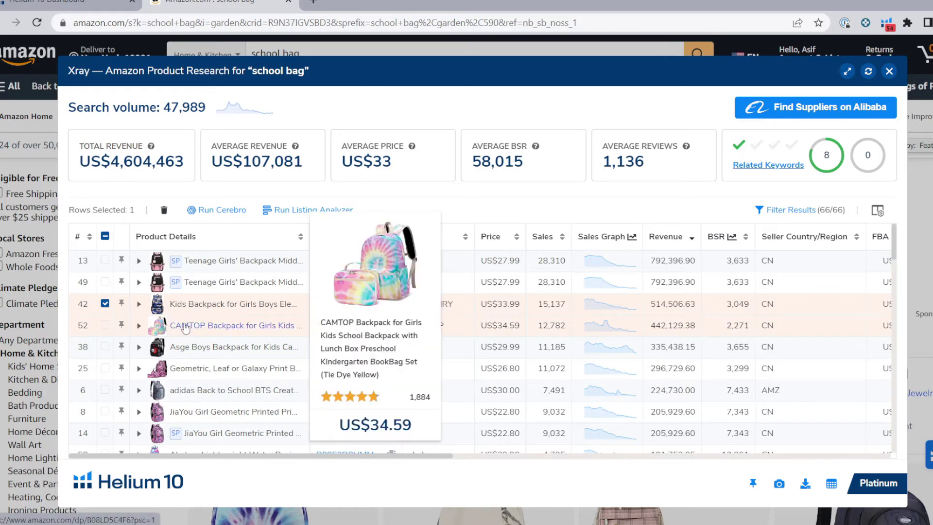
pyautogui.click(105, 325)
pyautogui.moveTo(202, 350)
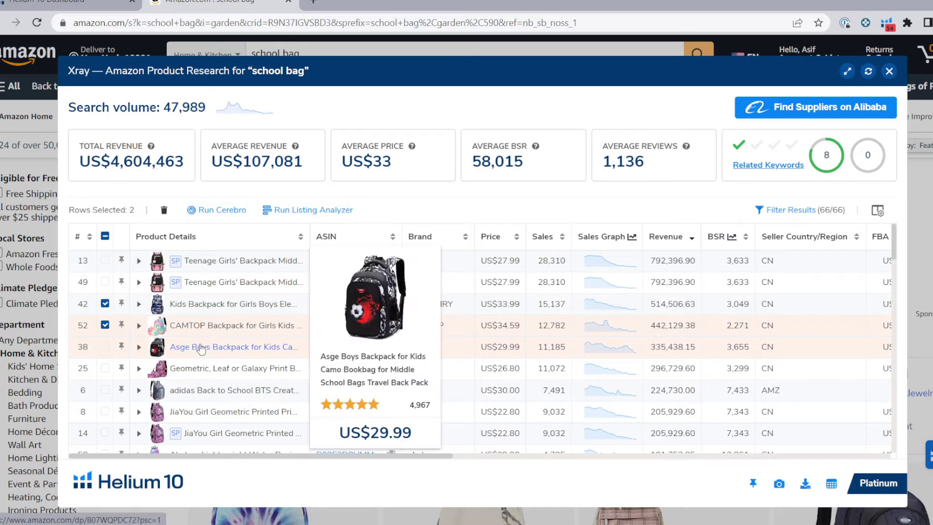
pyautogui.click(105, 347)
pyautogui.moveTo(203, 371)
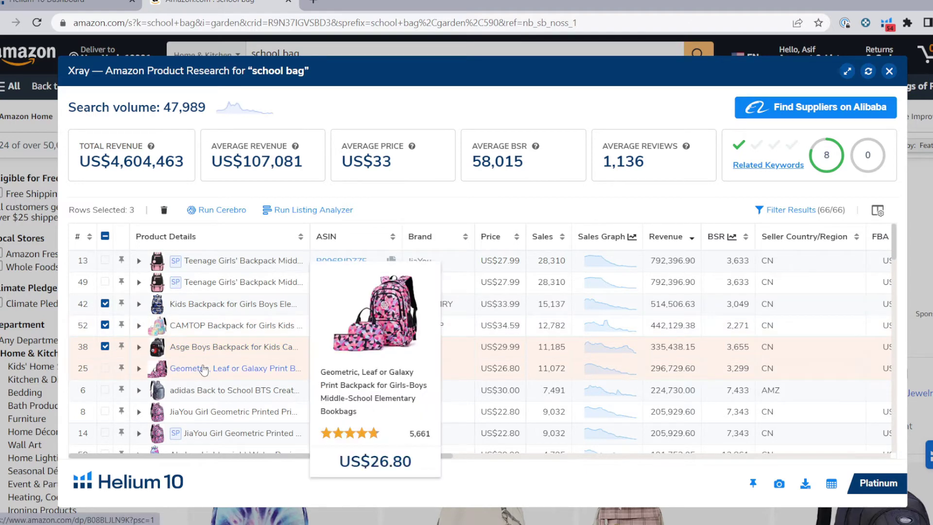
pyautogui.click(105, 368)
pyautogui.moveTo(240, 394)
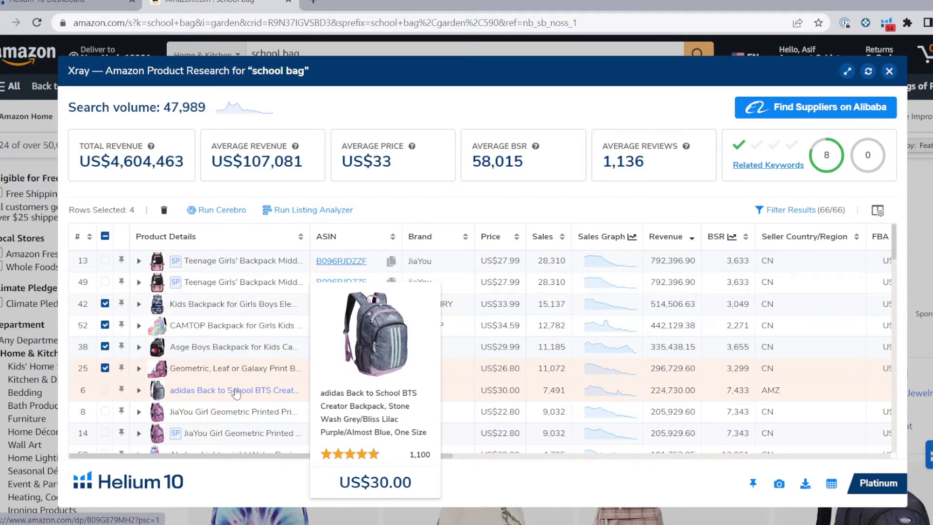
pyautogui.click(105, 390)
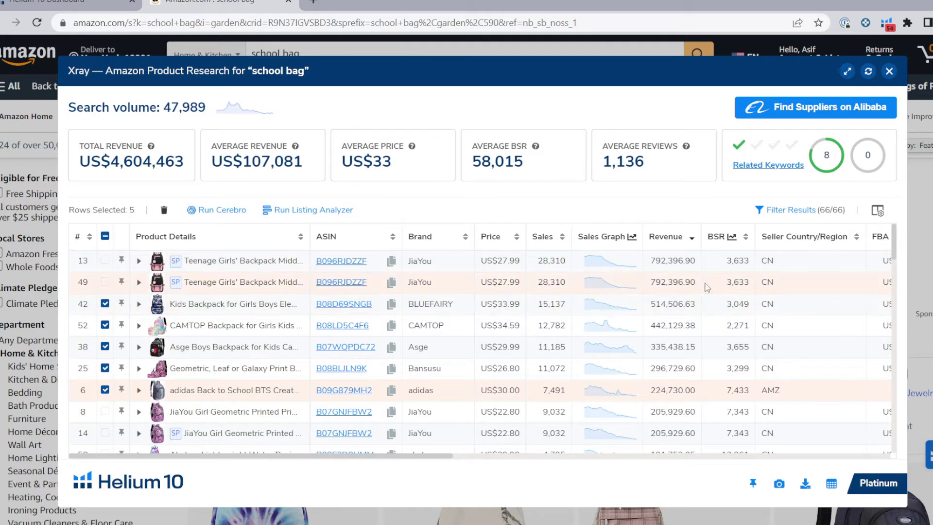
pyautogui.doubleClick(136, 215)
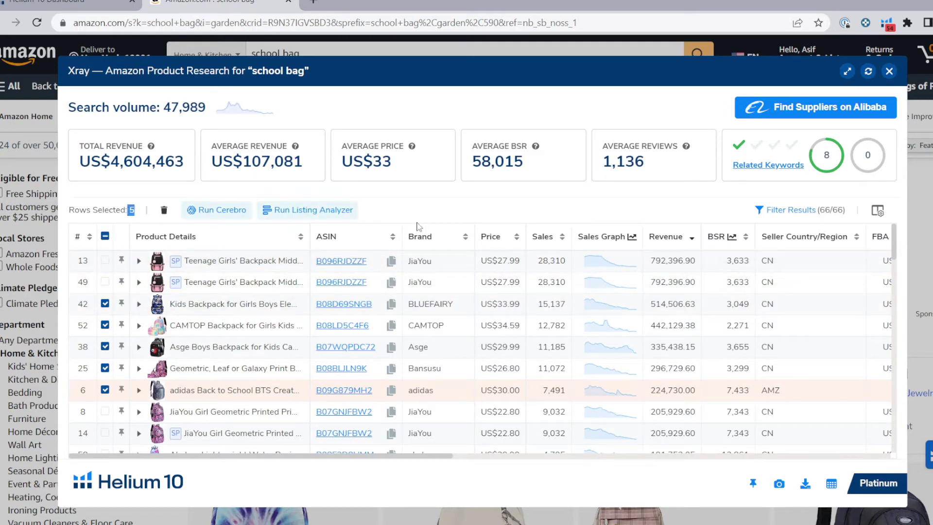
# Sort the Xray product table by BSR from lowest to highest.
pyautogui.click(720, 237)
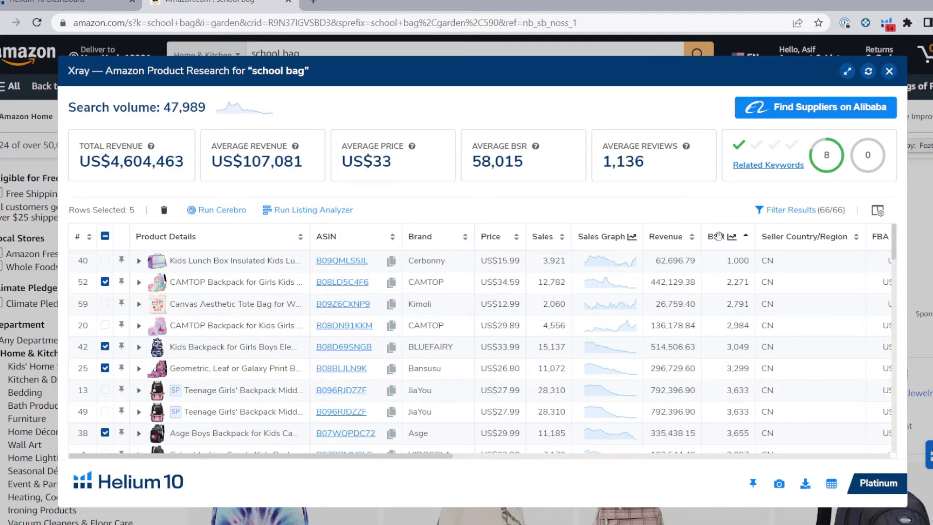
pyautogui.click(719, 236)
pyautogui.click(719, 236)
# Add the low-BSR products from Cerbonny, Kimoli, CAMTOP, VIDOSCLA and Moonmo (numbers 40, 59, 20, 4 and 9) to the selection.
pyautogui.moveTo(216, 264)
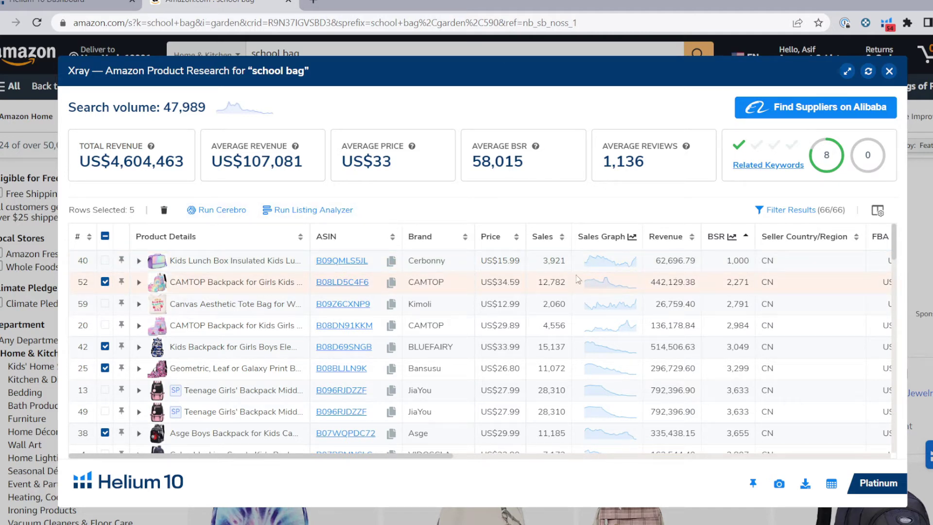
pyautogui.click(106, 260)
pyautogui.moveTo(200, 303)
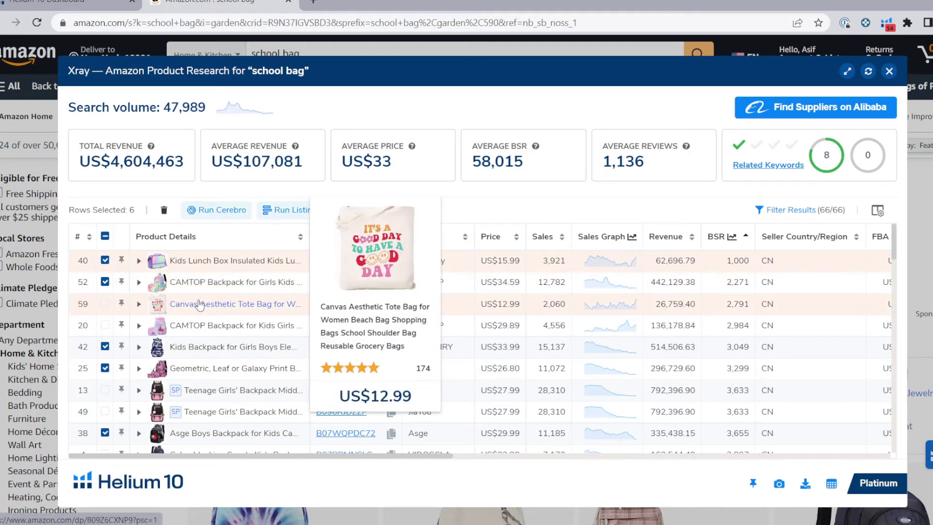
pyautogui.click(105, 304)
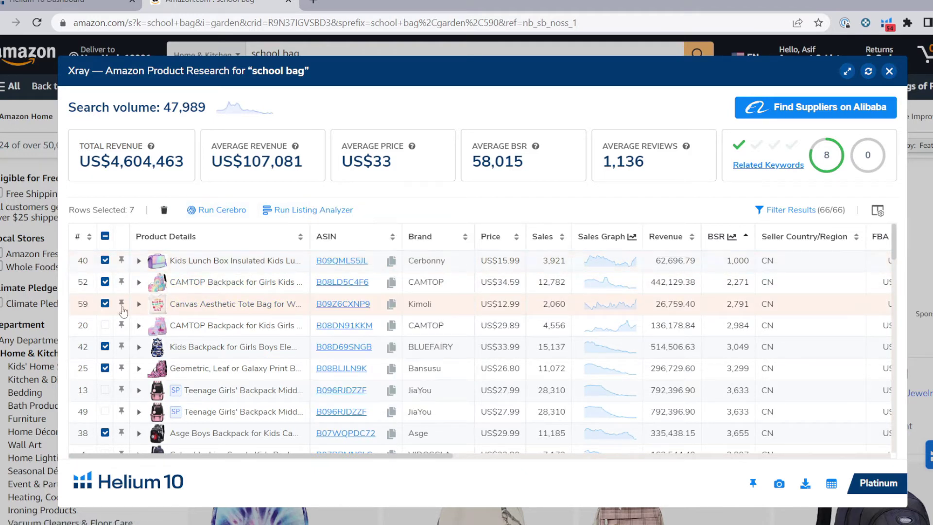
pyautogui.click(105, 325)
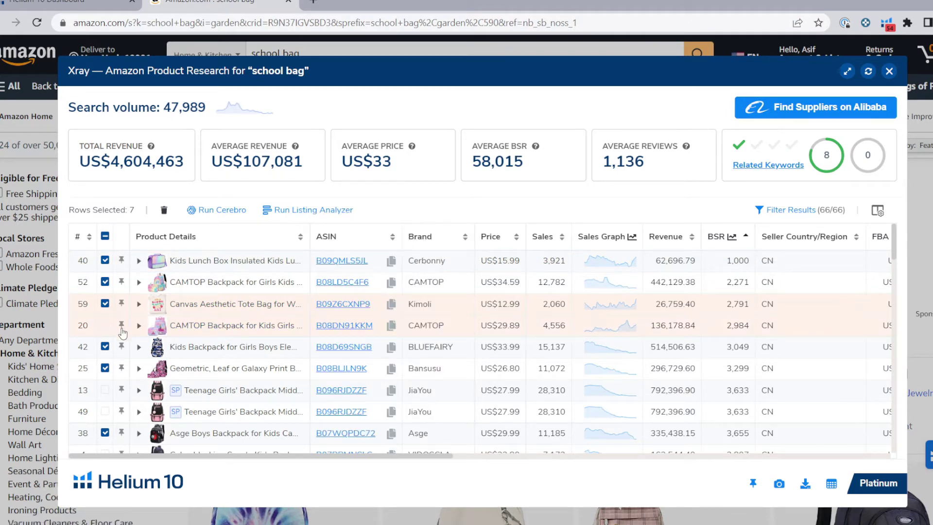
pyautogui.moveTo(221, 379)
pyautogui.scroll(-1, 228, 378)
pyautogui.scroll(-3, 230, 379)
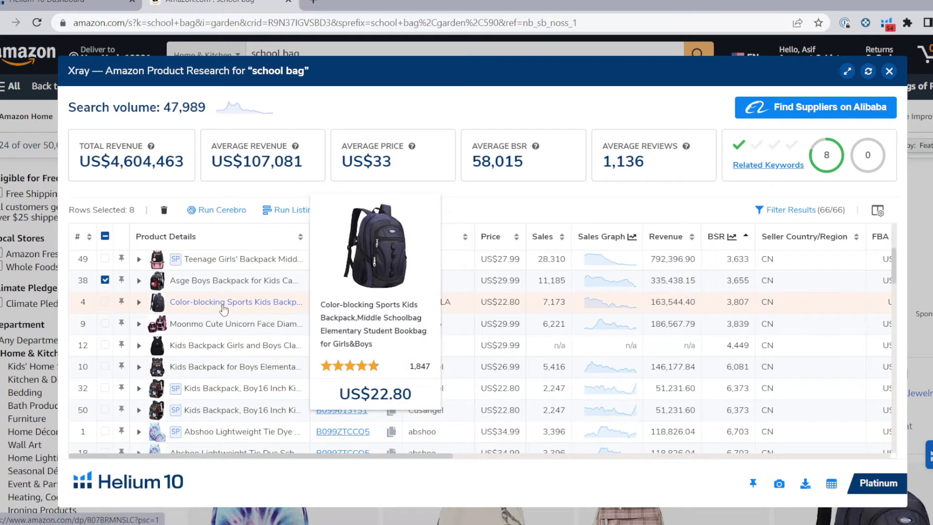
pyautogui.click(104, 301)
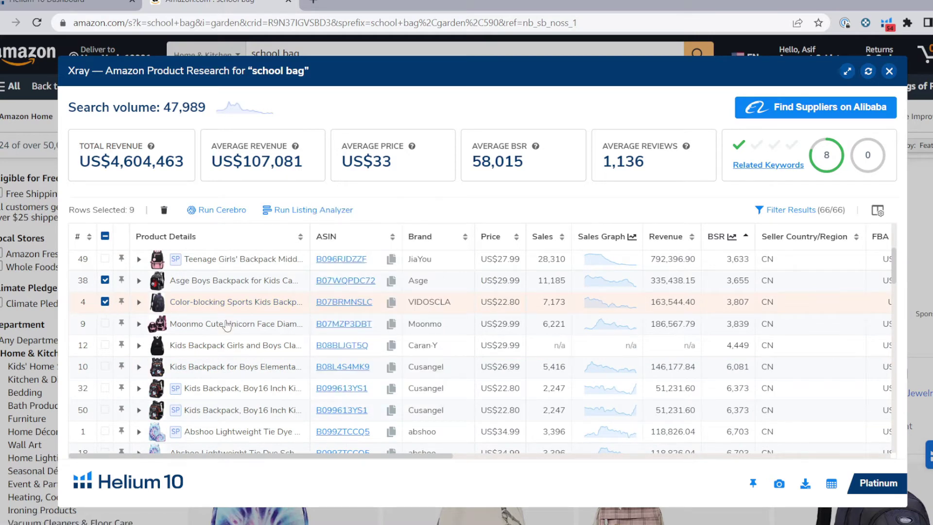
pyautogui.moveTo(223, 329)
pyautogui.click(104, 323)
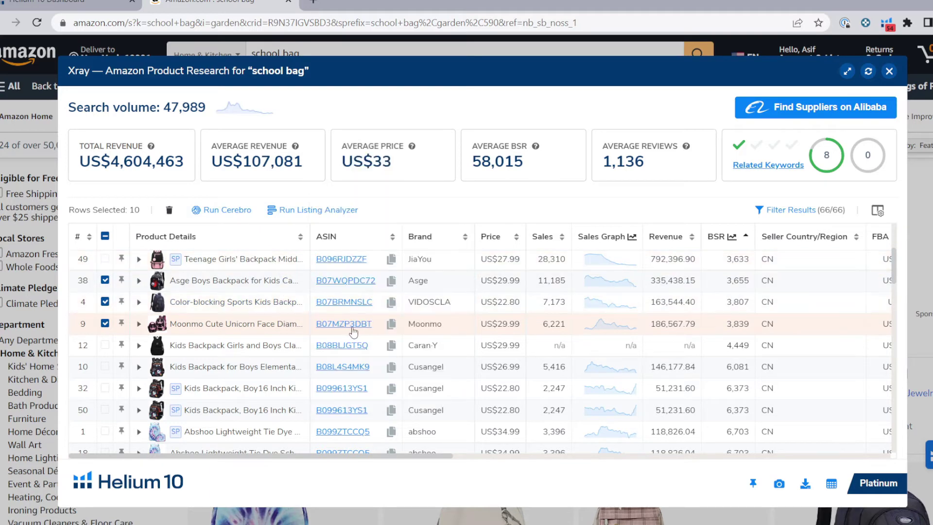
# Run Cerebro on the ten selected products and get the keywords for their ASINs.
pyautogui.moveTo(353, 329)
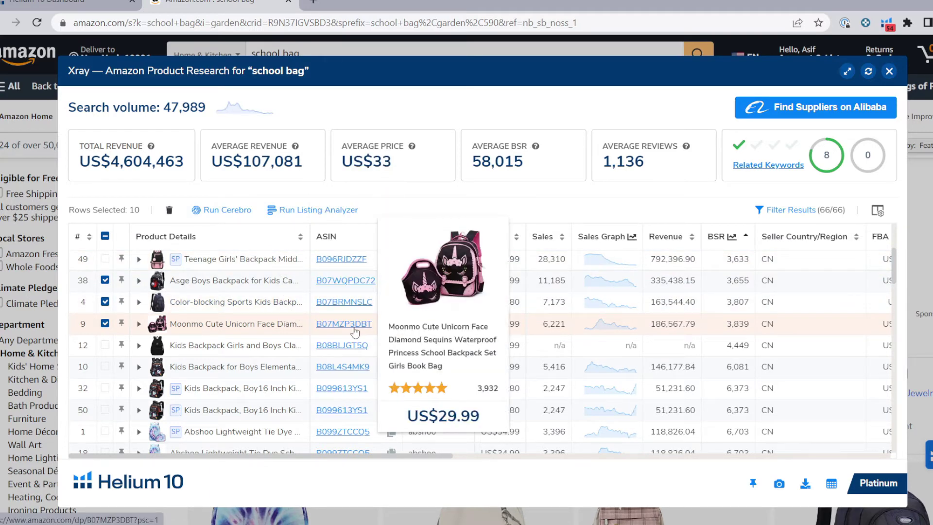
pyautogui.click(231, 212)
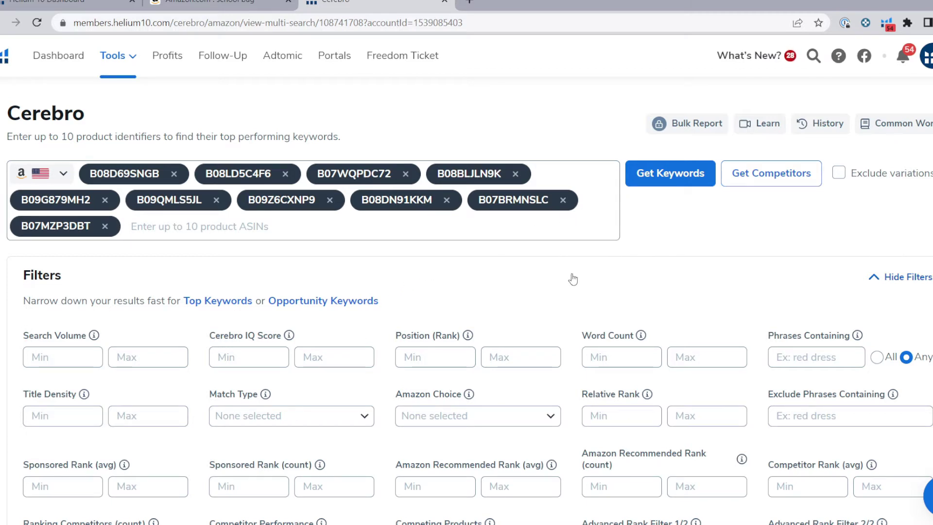
pyautogui.click(677, 180)
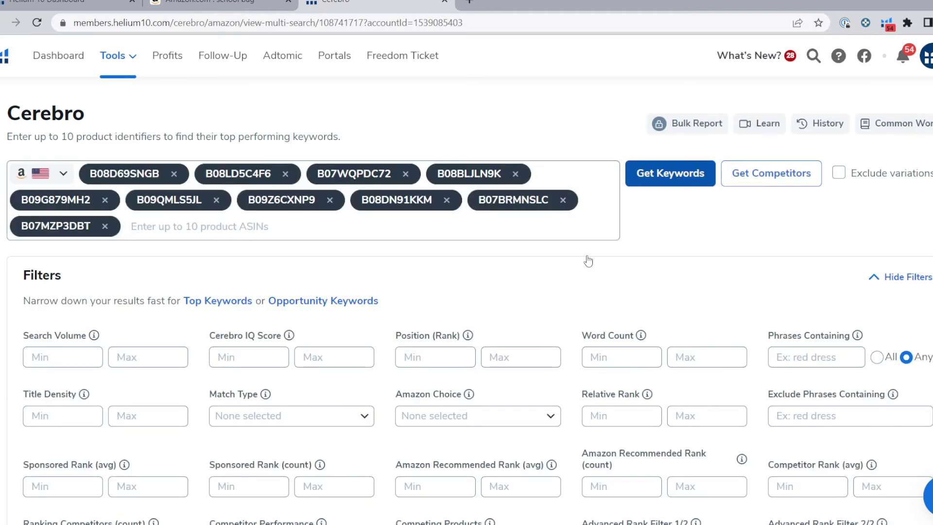
# Examine the filtered keyword count and the keyword table in the Cerebro results.
pyautogui.scroll(-5, 366, 342)
pyautogui.scroll(-7, 366, 350)
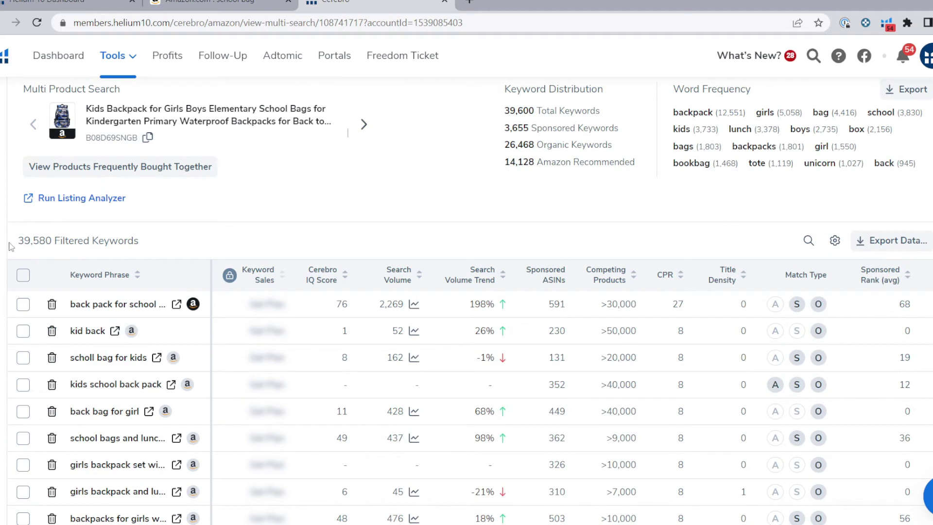
pyautogui.moveTo(15, 243); pyautogui.dragTo(144, 245)
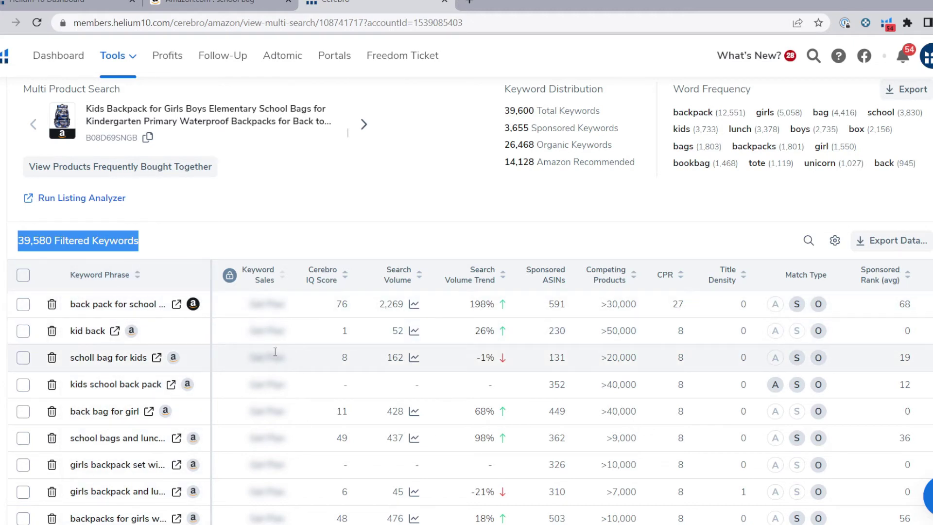
pyautogui.click(183, 244)
pyautogui.click(293, 277)
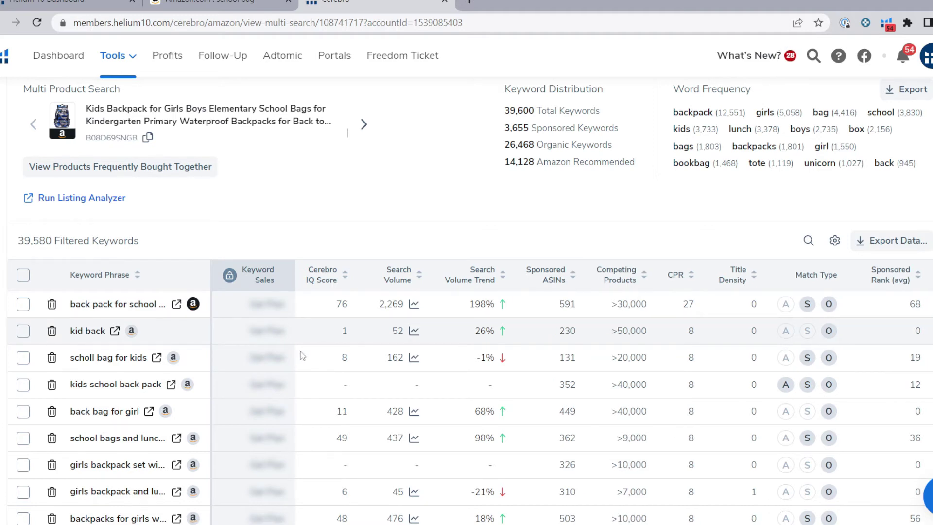
# Set the minimum search volume filter to 700.
pyautogui.scroll(10, 306, 369)
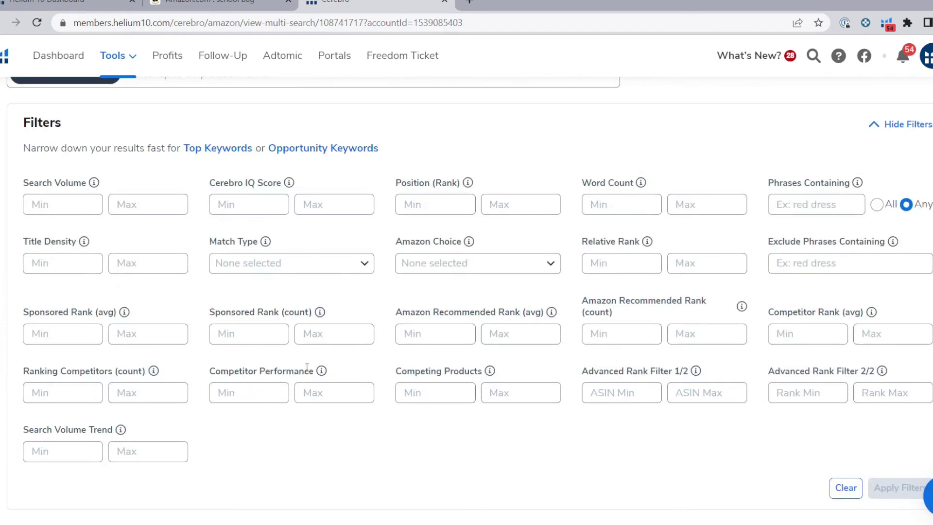
pyautogui.scroll(3, 307, 368)
pyautogui.scroll(-3, 167, 362)
pyautogui.click(64, 204)
pyautogui.write('5')
pyautogui.press('BackSpace')
pyautogui.write('700')
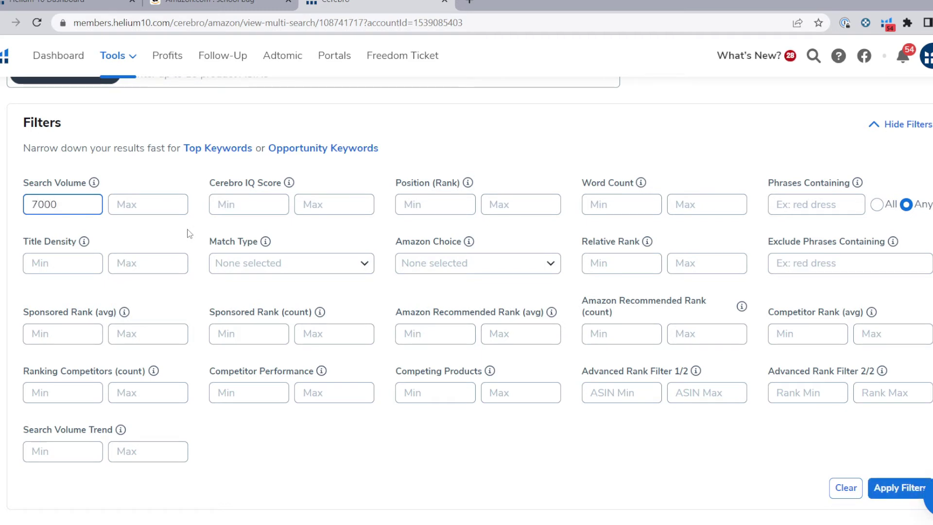
pyautogui.press('Tab')
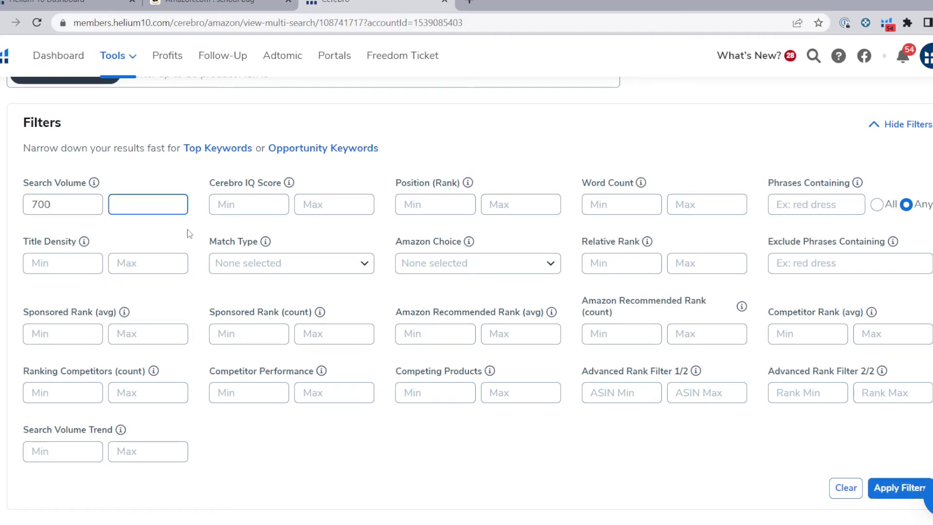
pyautogui.click(443, 483)
pyautogui.click(437, 203)
pyautogui.click(522, 203)
pyautogui.click(469, 204)
pyautogui.click(506, 204)
pyautogui.click(523, 167)
pyautogui.click(796, 205)
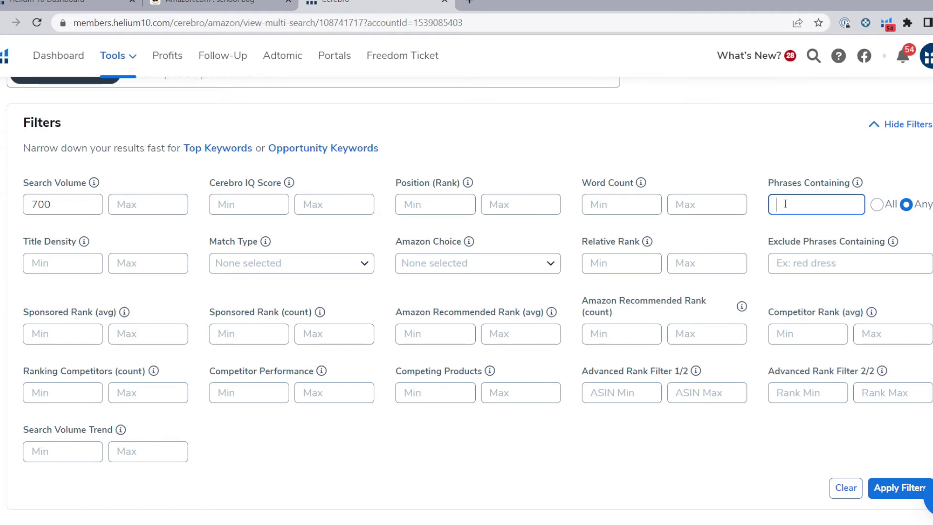
# Widen the Keyword Phrase column of the results table to read the long keyword phrases in full.
pyautogui.scroll(-9, 298, 280)
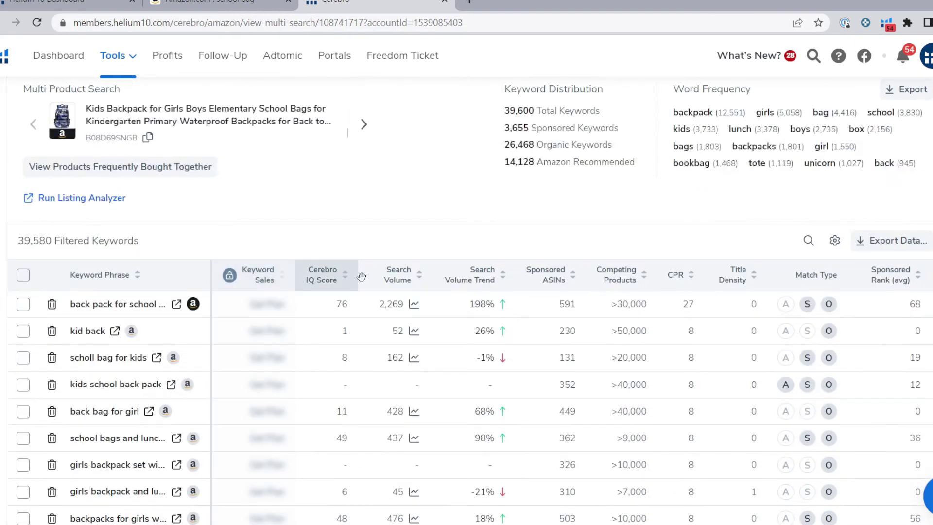
pyautogui.scroll(-3, 362, 276)
pyautogui.scroll(5, 373, 281)
pyautogui.scroll(6, 374, 283)
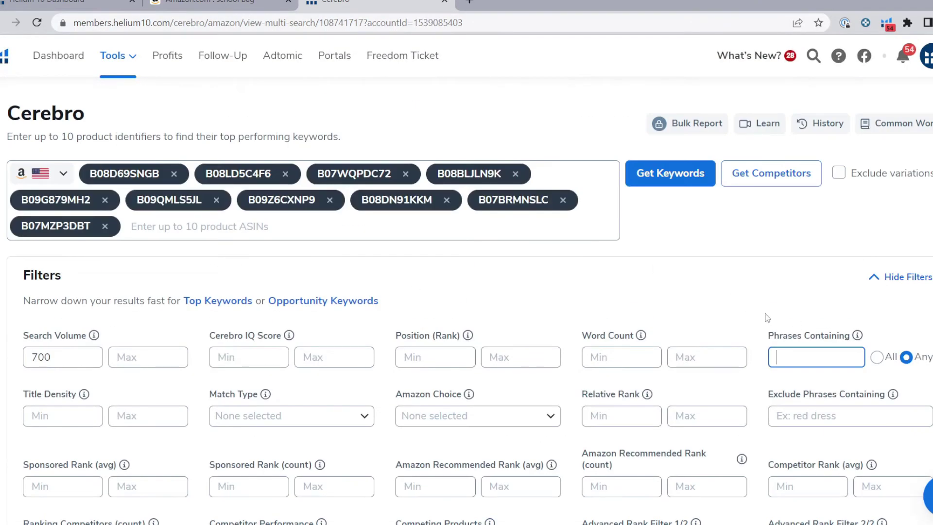
pyautogui.scroll(-10, 747, 315)
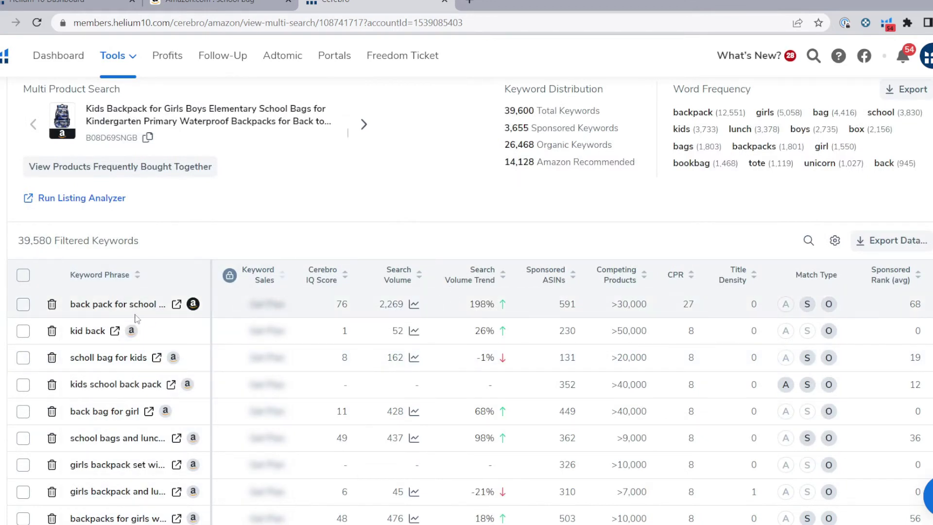
pyautogui.moveTo(204, 269); pyautogui.dragTo(270, 269)
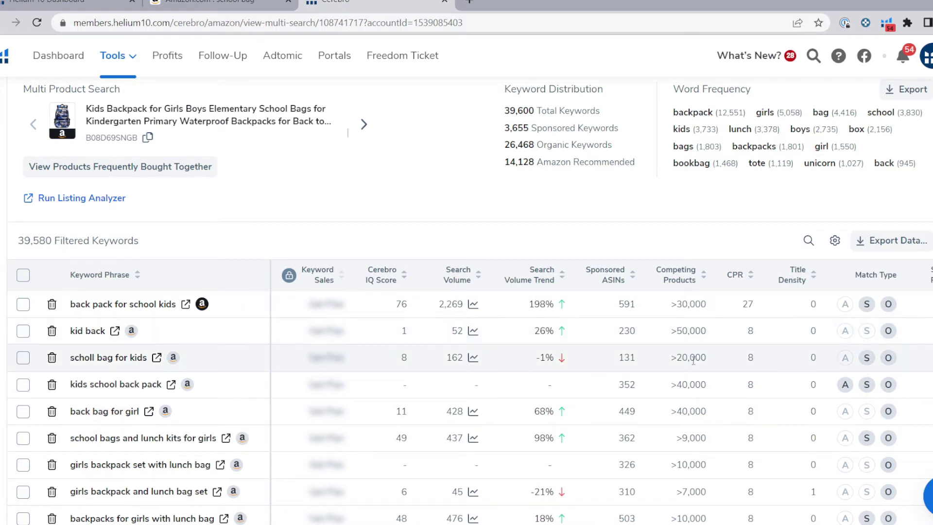
# Filter the keywords to phrases containing "school bag" and apply the filters.
pyautogui.scroll(10, 693, 360)
pyautogui.click(809, 203)
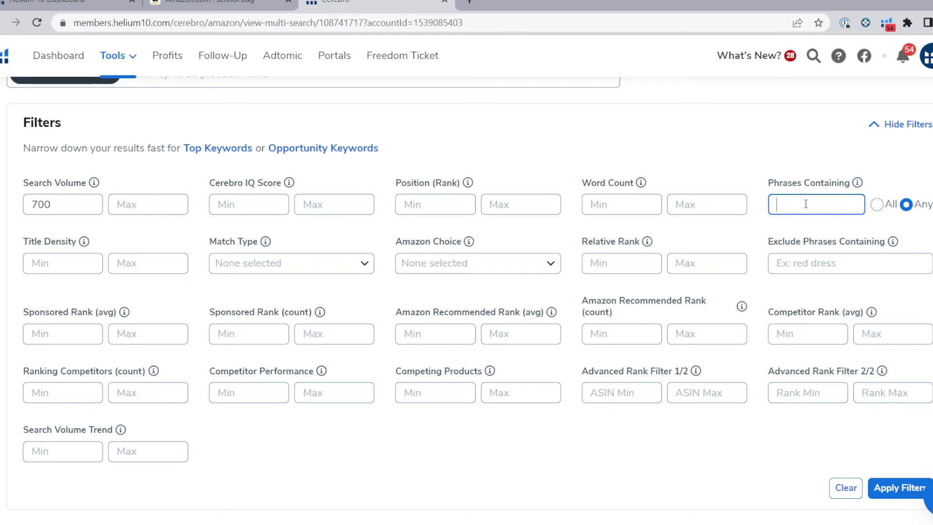
pyautogui.write('chool')
pyautogui.press('Return')
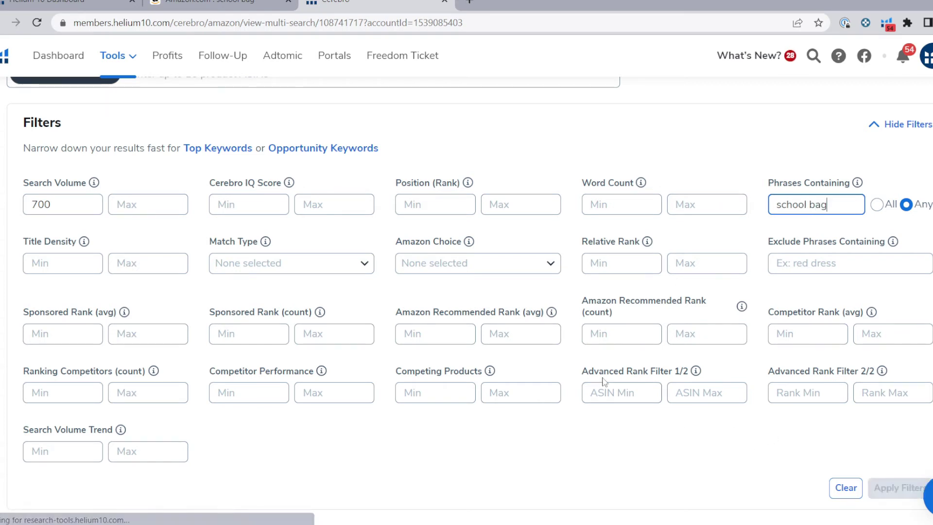
pyautogui.scroll(-6, 602, 380)
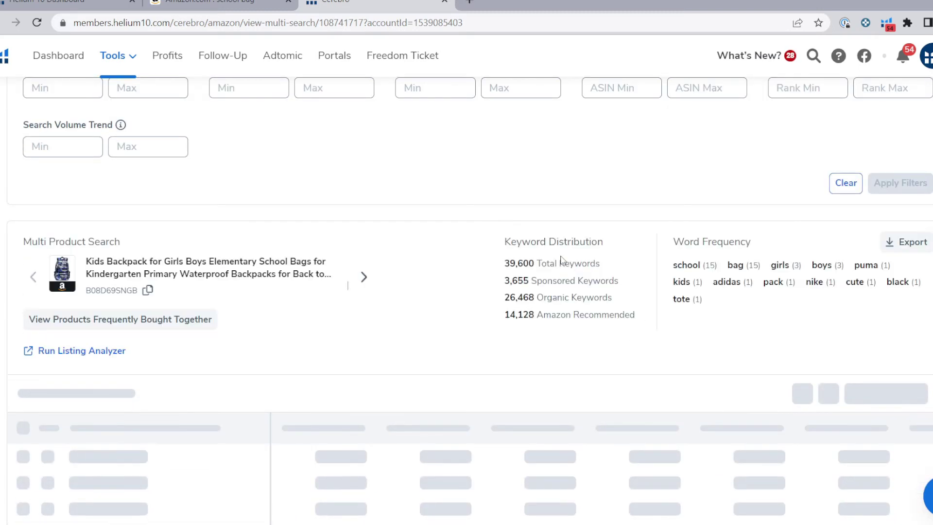
pyautogui.scroll(-3, 563, 260)
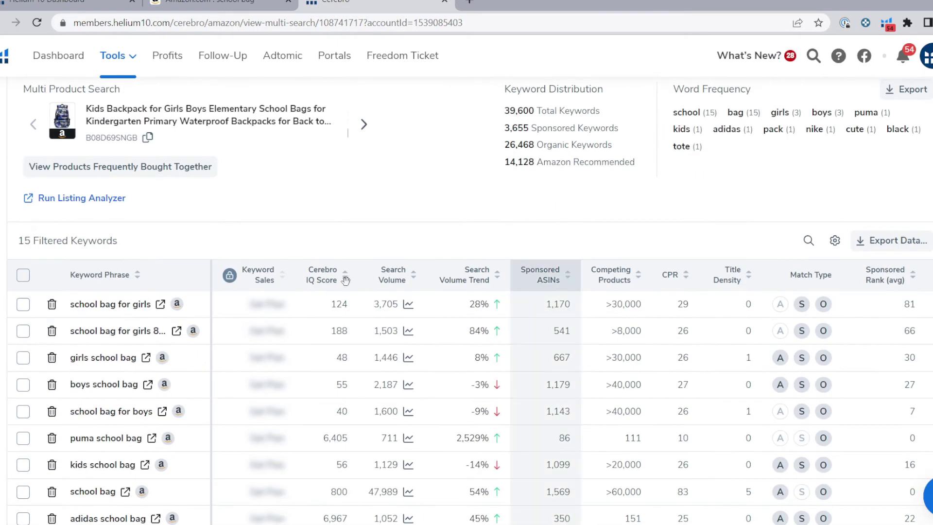
# Widen the Keyword Phrase column and sort the filtered keywords by search volume from highest to lowest.
pyautogui.moveTo(225, 274)
pyautogui.moveTo(119, 242); pyautogui.dragTo(16, 248)
pyautogui.click(174, 248)
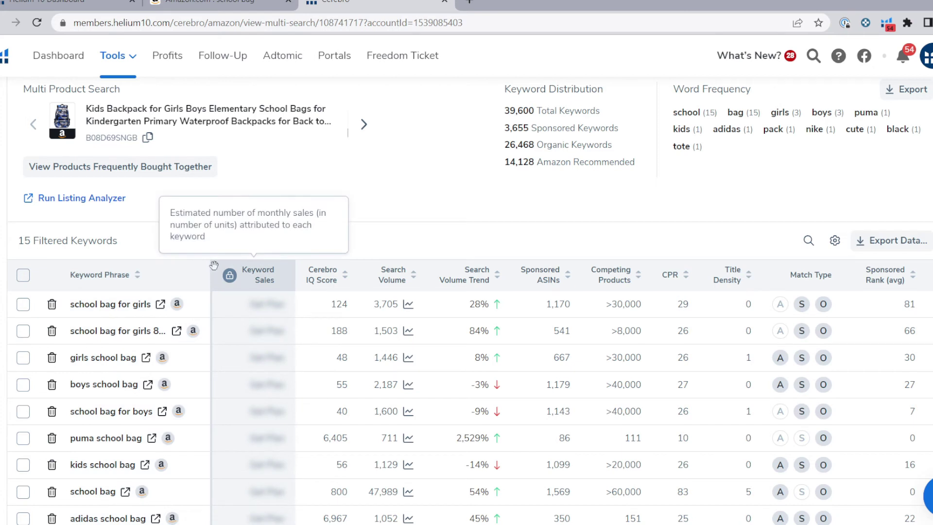
pyautogui.moveTo(210, 267); pyautogui.dragTo(259, 267)
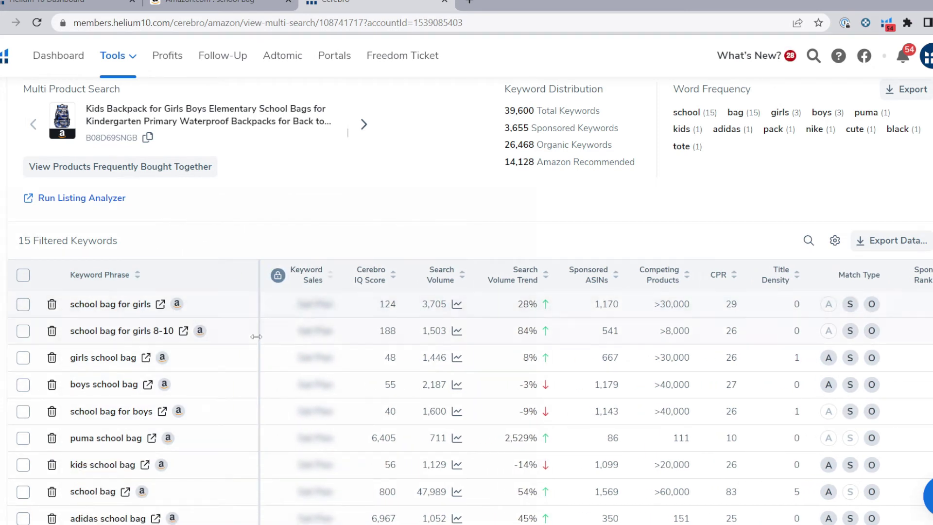
pyautogui.click(441, 265)
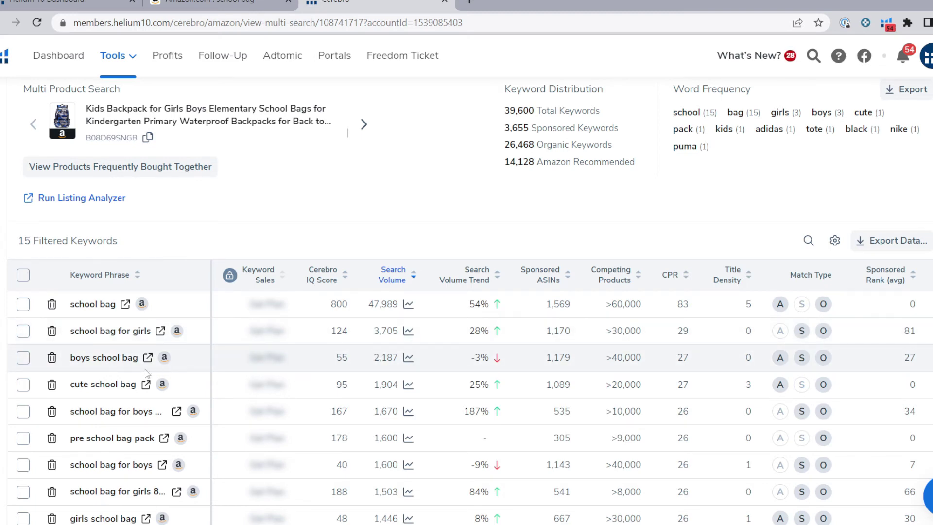
# Change the phrase filter to "school bags" and apply it to the keyword results.
pyautogui.scroll(11, 557, 352)
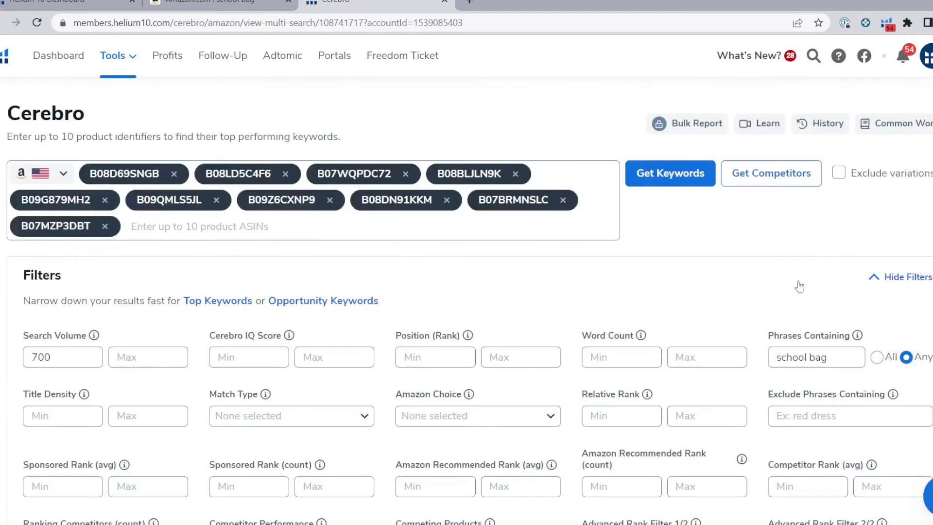
pyautogui.click(826, 360)
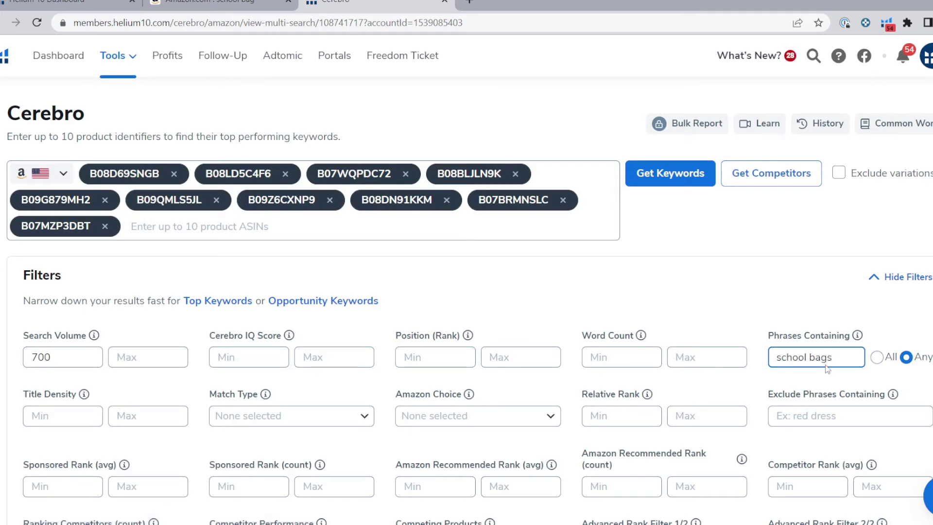
pyautogui.scroll(-9, 179, 176)
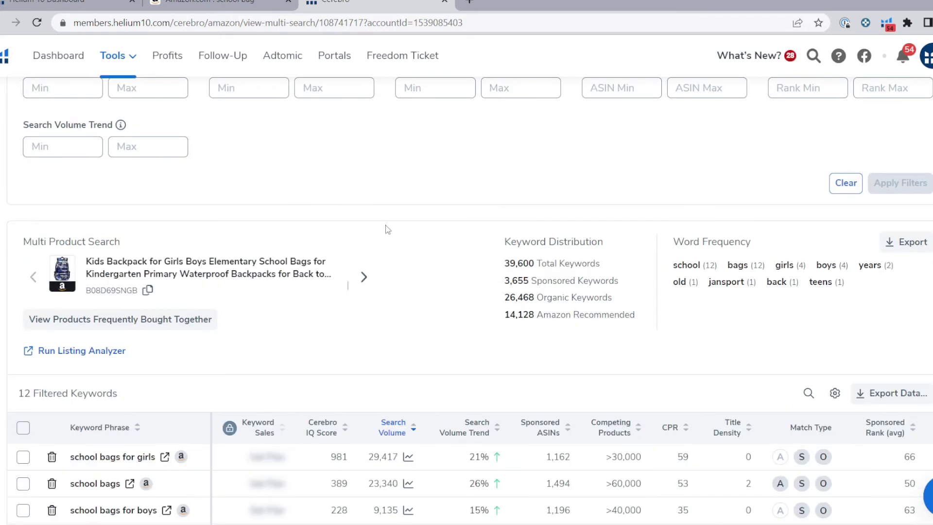
pyautogui.scroll(-3, 456, 285)
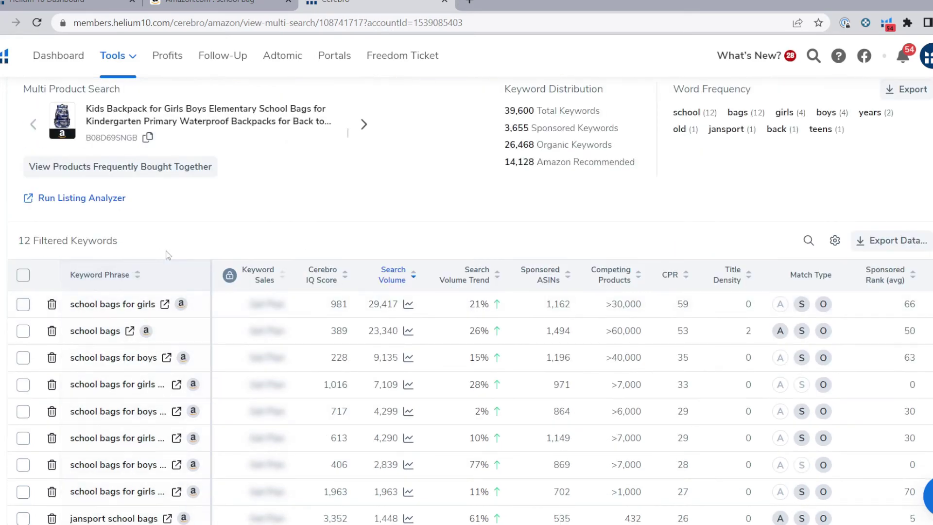
# Shorten the phrase filter to "school" and apply it to the keyword list.
pyautogui.scroll(12, 232, 244)
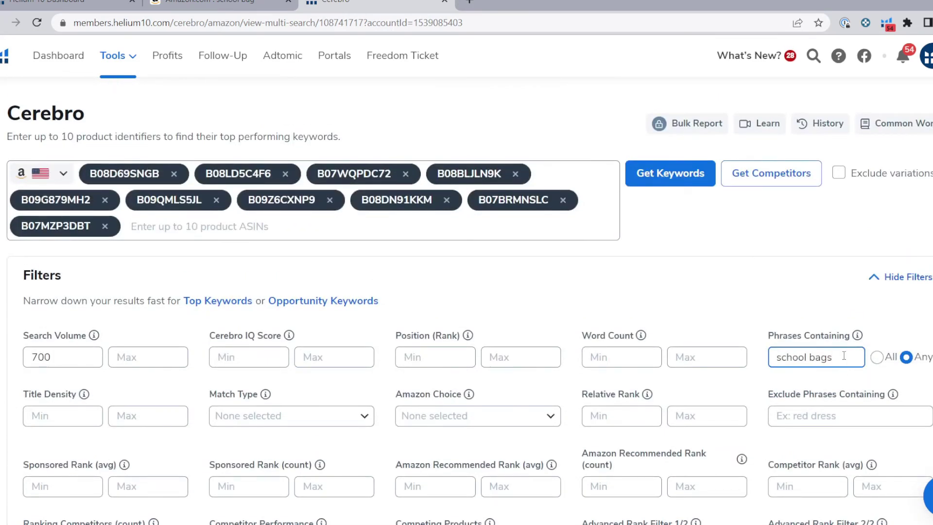
pyautogui.press('BackSpace')
pyautogui.press('BackSpace')
pyautogui.press('BackSpace')
pyautogui.press('BackSpace')
pyautogui.scroll(-10, 525, 335)
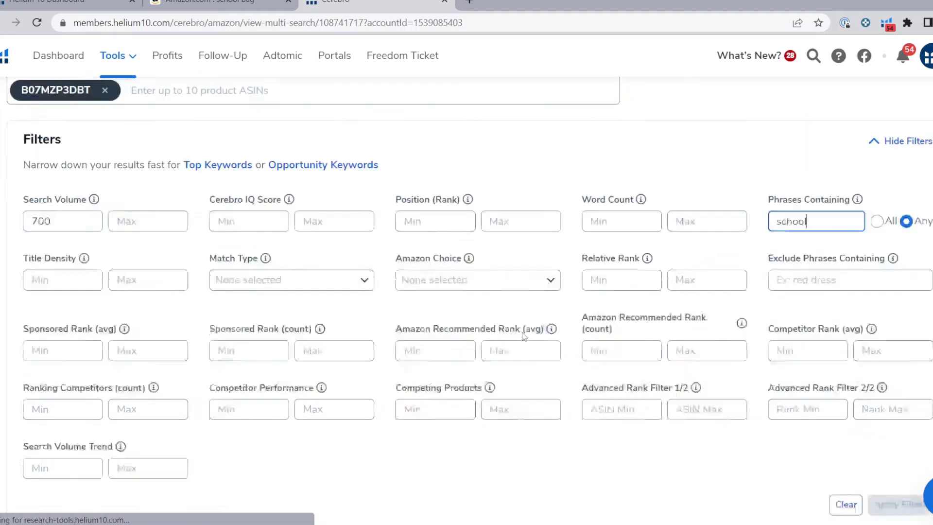
pyautogui.scroll(-3, 524, 338)
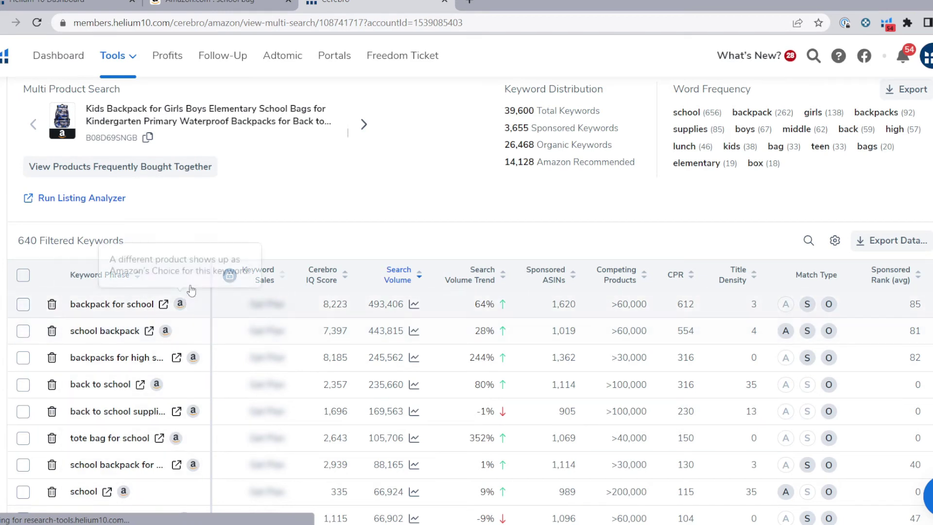
# Remove the "school" text from the Phrases Containing filter.
pyautogui.moveTo(213, 275); pyautogui.dragTo(317, 276)
pyautogui.scroll(12, 331, 347)
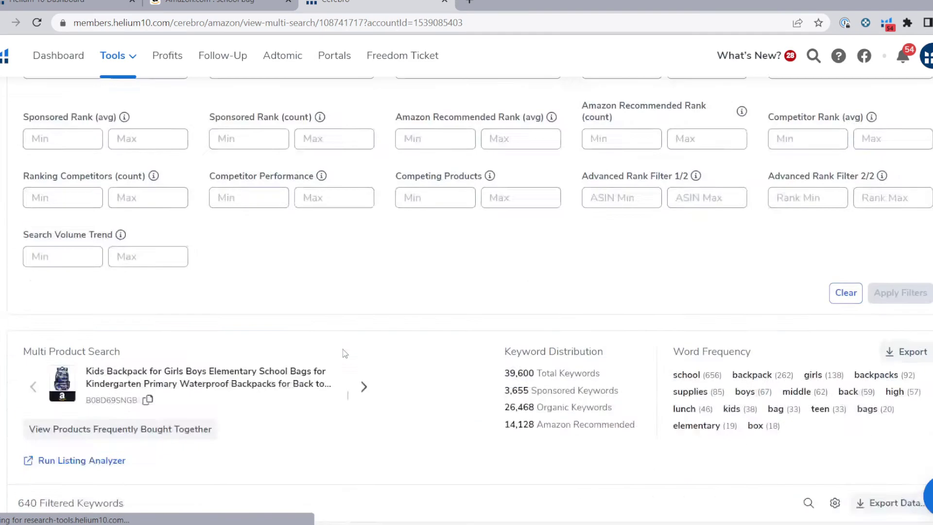
pyautogui.moveTo(807, 357); pyautogui.dragTo(742, 365)
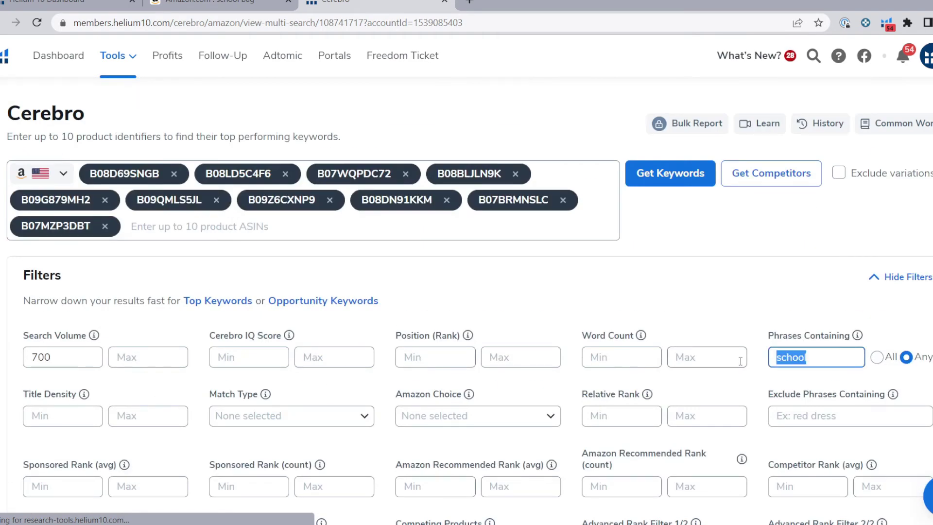
pyautogui.press('BackSpace')
pyautogui.click(520, 306)
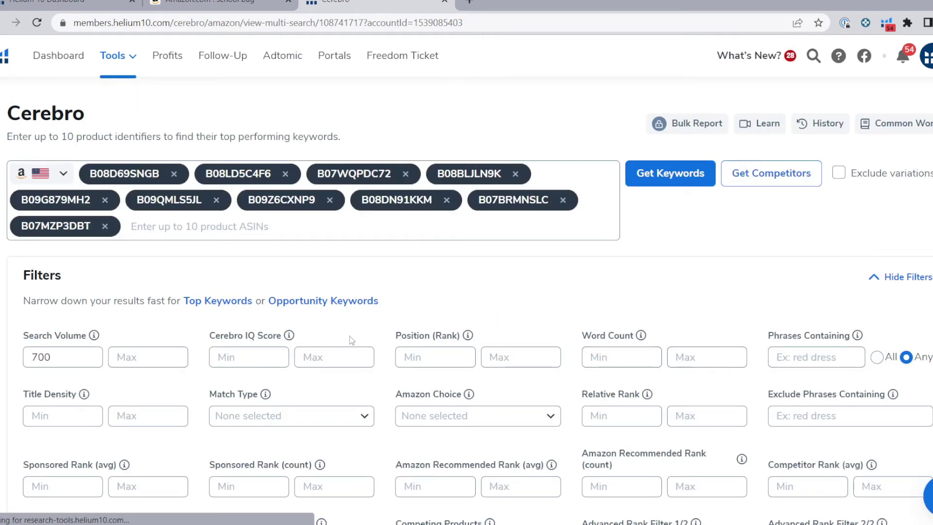
# Set the maximum search volume to 5000 and apply the filters to the keyword list.
pyautogui.click(165, 349)
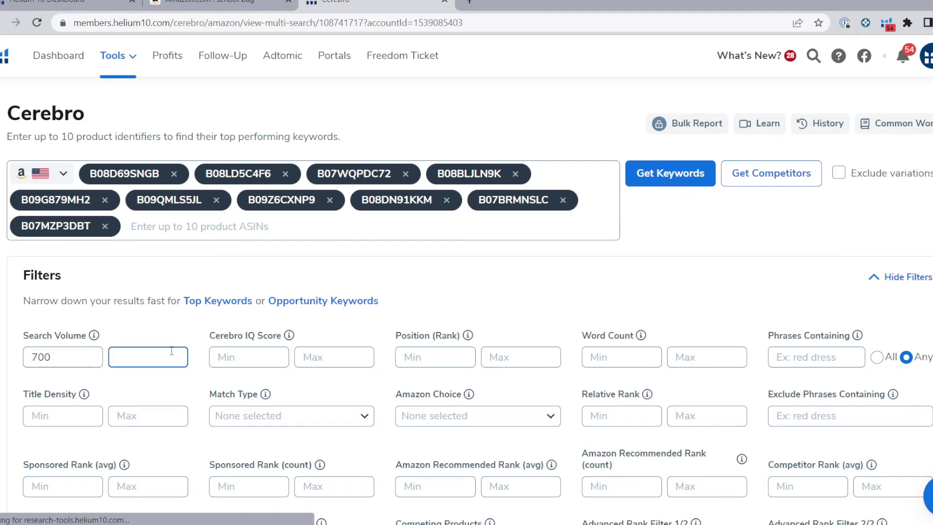
pyautogui.write('5000')
pyautogui.scroll(-3, 630, 357)
pyautogui.click(883, 489)
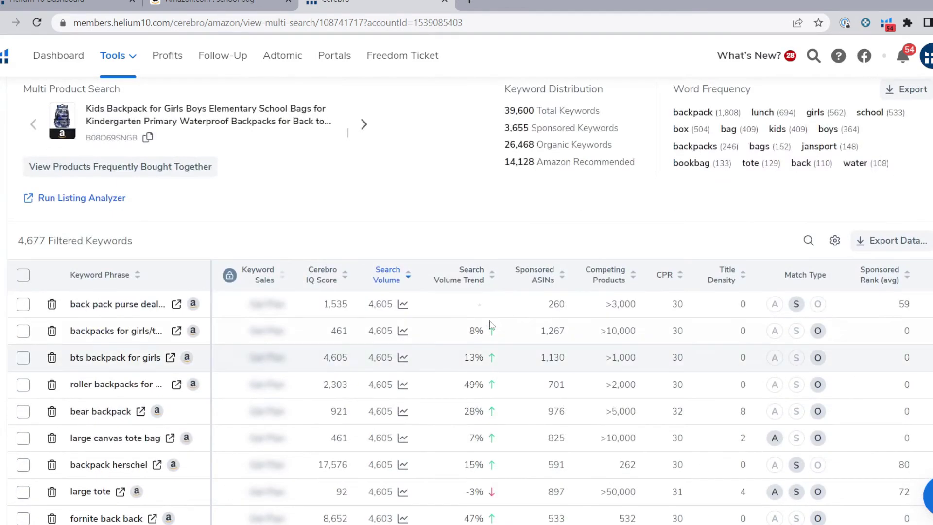
# Widen the Keyword Phrase column and review the keywords within the filtered search volume range.
pyautogui.scroll(12, 225, 331)
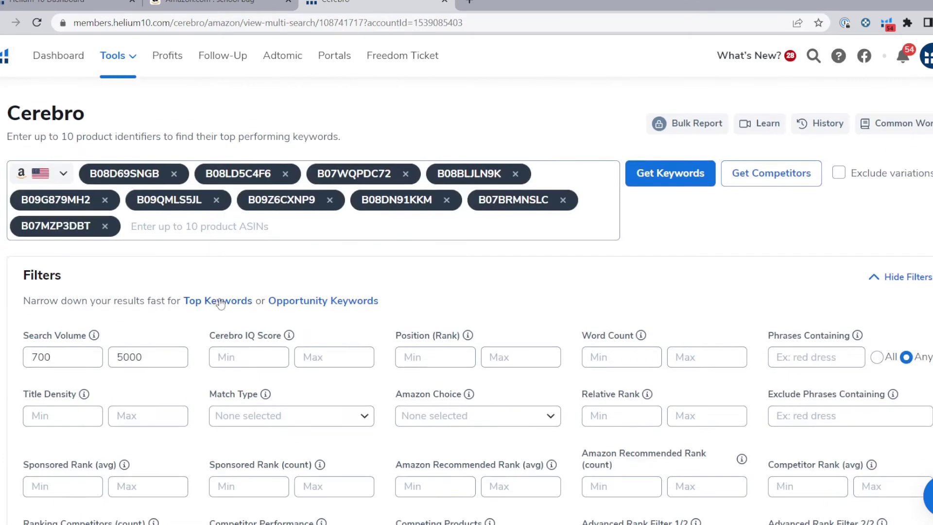
pyautogui.scroll(-12, 222, 309)
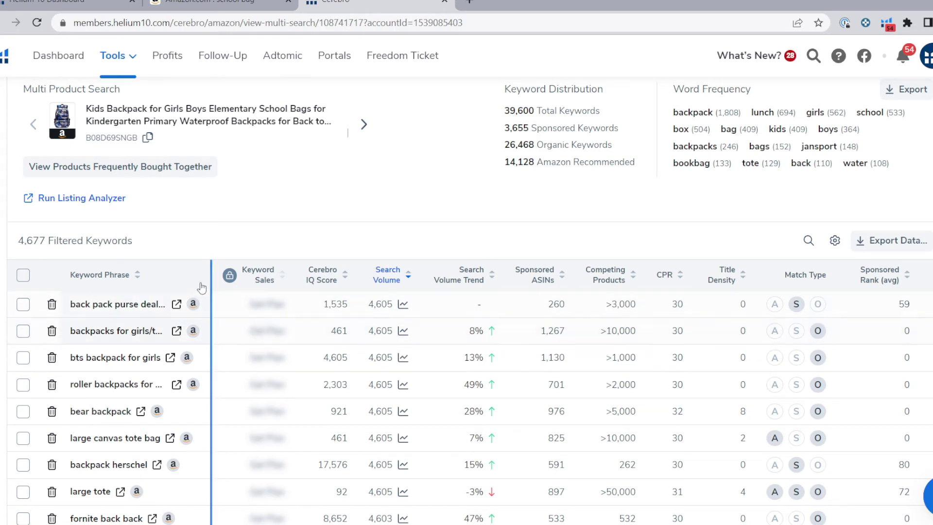
pyautogui.moveTo(238, 270); pyautogui.dragTo(275, 279)
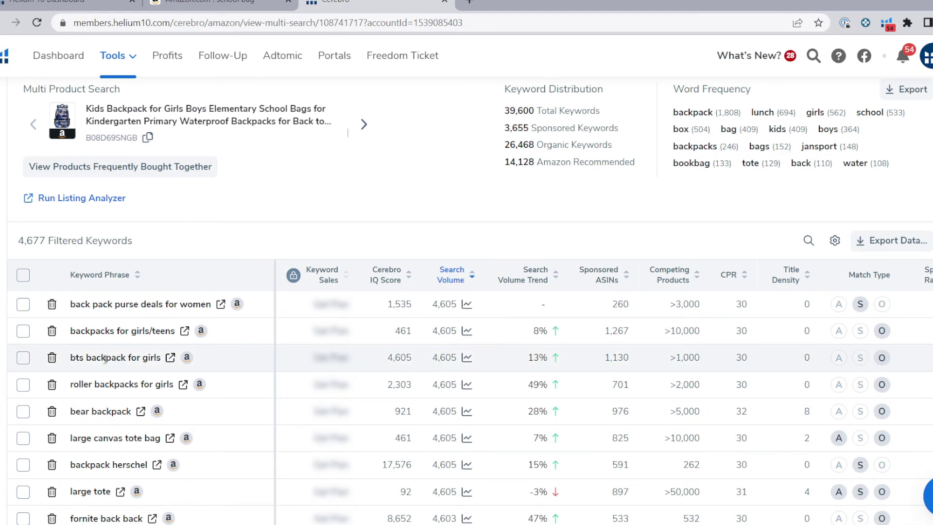
pyautogui.scroll(3, 165, 376)
pyautogui.scroll(-9, 168, 378)
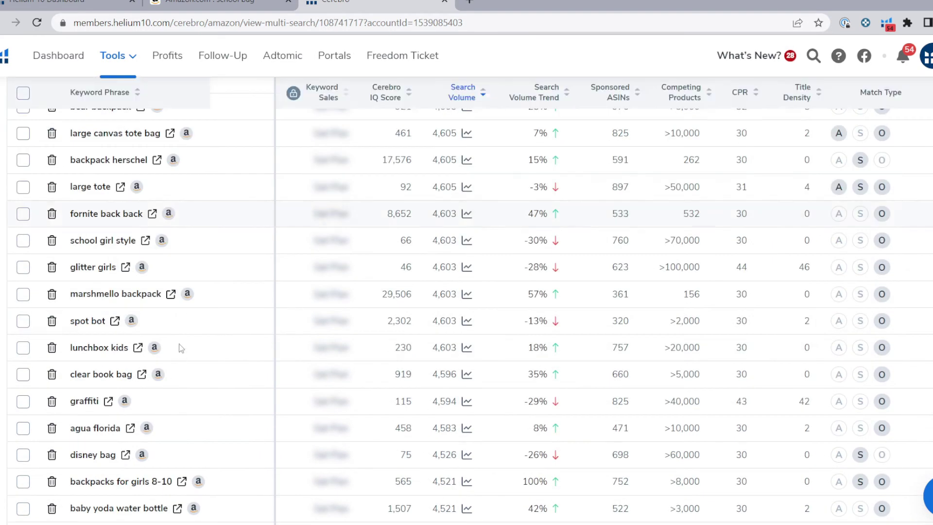
pyautogui.scroll(10, 194, 319)
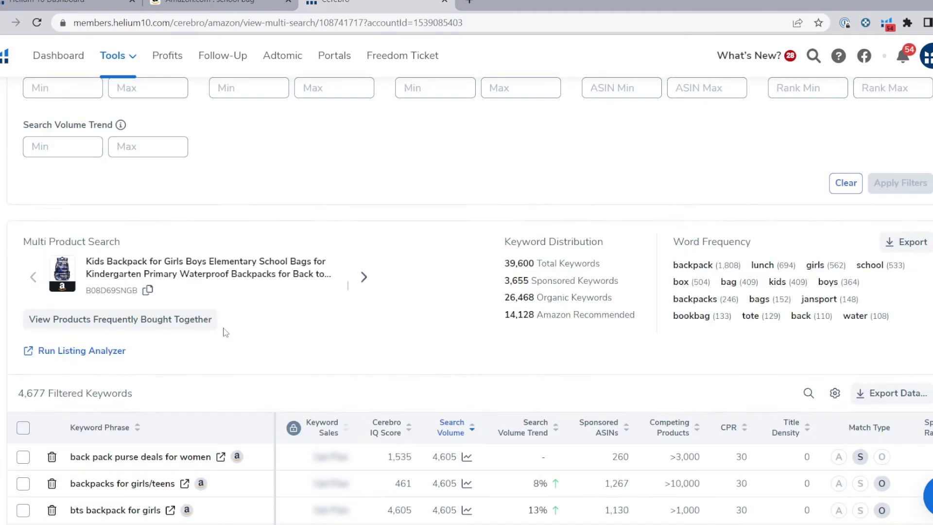
pyautogui.scroll(6, 292, 345)
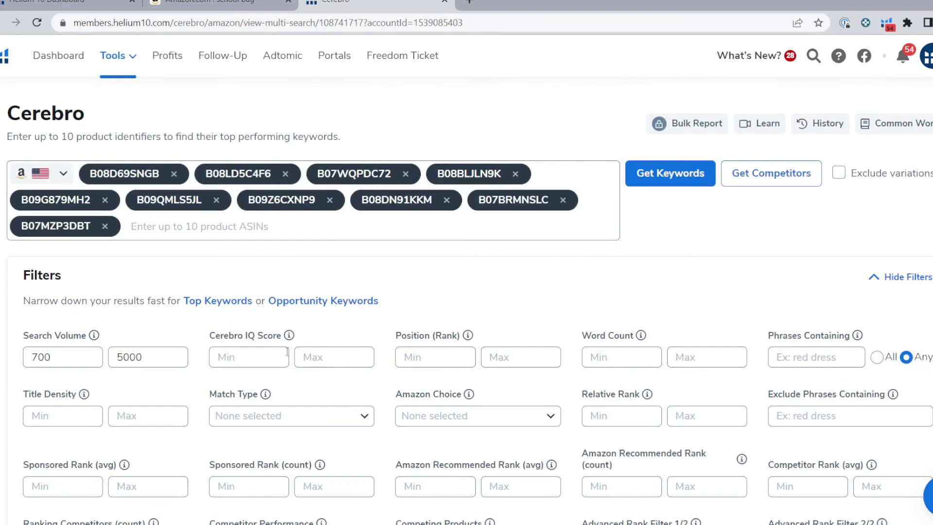
# Clear both the minimum and maximum search volume values and reapply the filters to the keyword list.
pyautogui.doubleClick(167, 355)
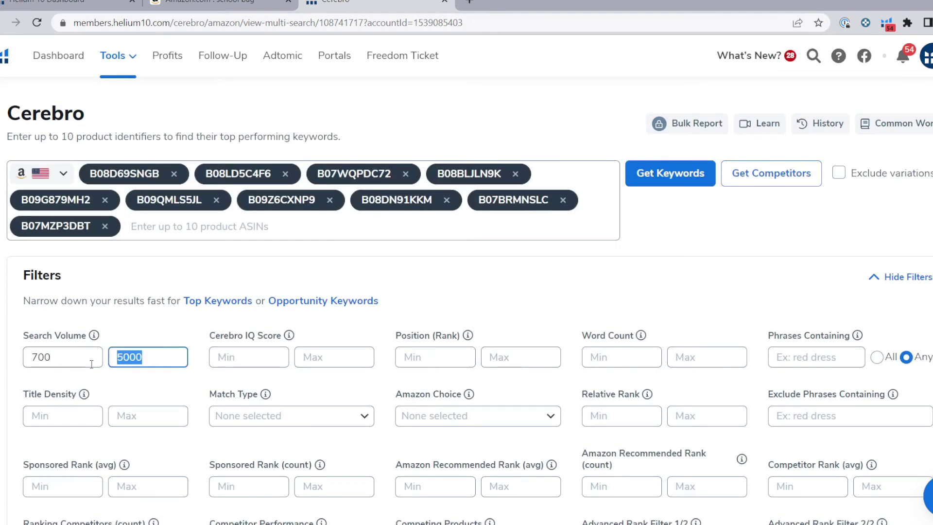
pyautogui.press('BackSpace')
pyautogui.doubleClick(41, 357)
pyautogui.press('BackSpace')
pyautogui.scroll(-4, 456, 372)
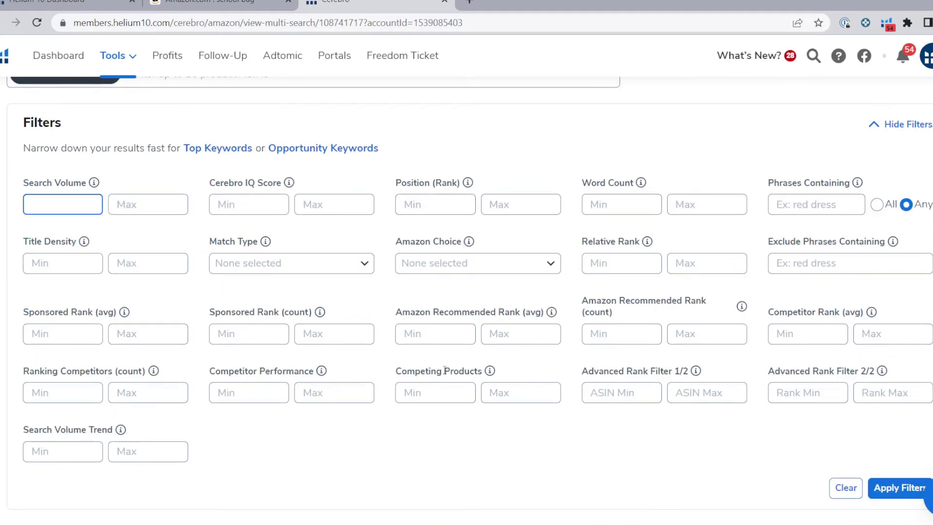
pyautogui.scroll(-3, 520, 385)
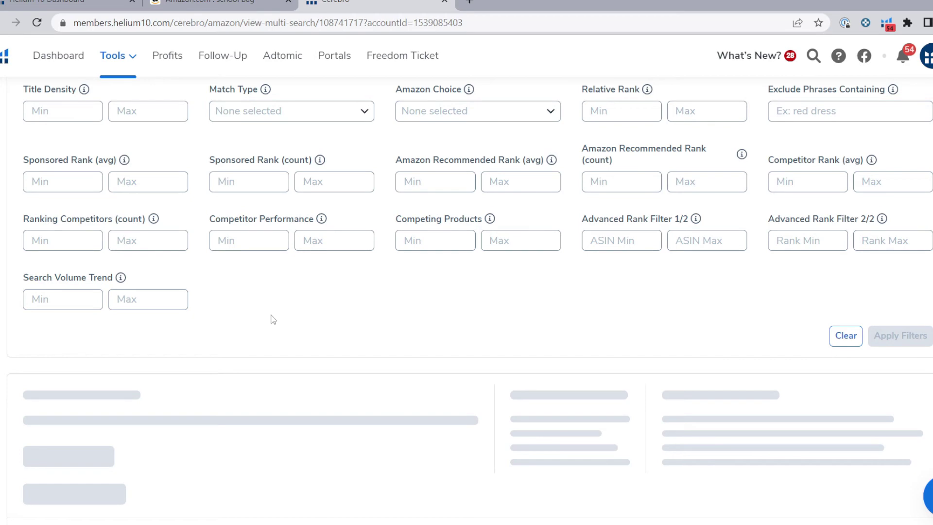
pyautogui.scroll(-6, 270, 318)
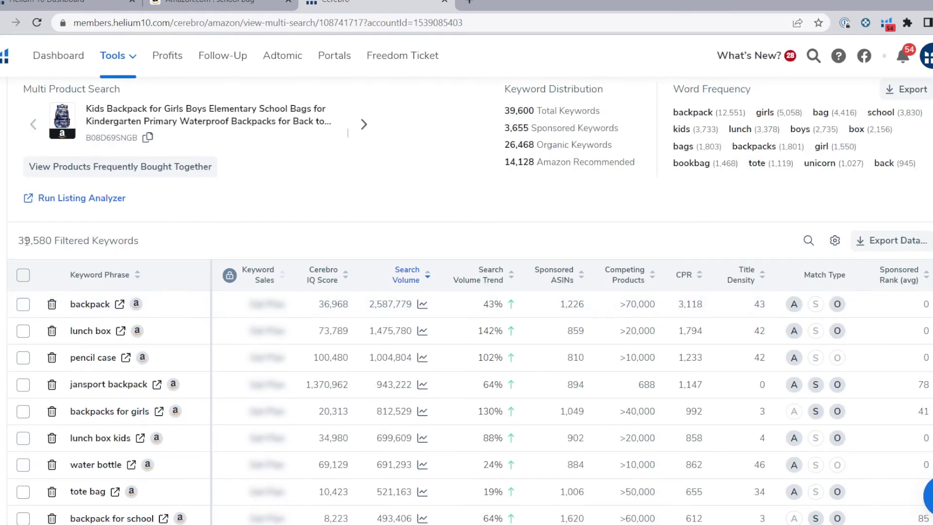
# Toggle the search volume sort to lowest first and back to highest first, and review the top keyword phrases for relevance.
pyautogui.click(402, 275)
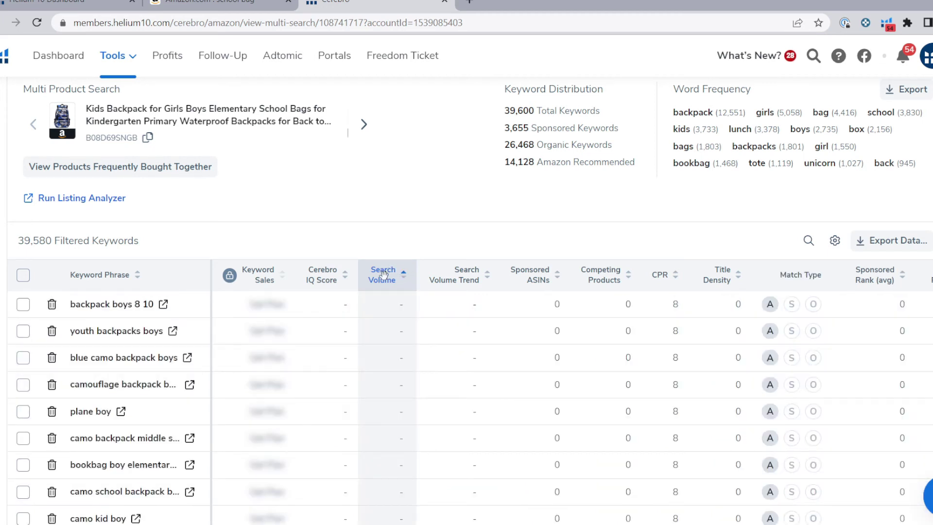
pyautogui.click(384, 274)
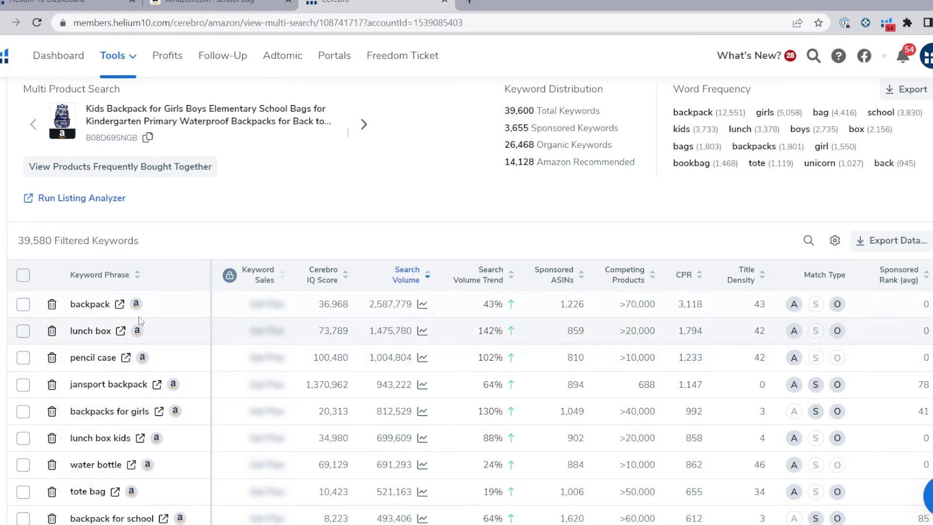
pyautogui.scroll(-3, 117, 338)
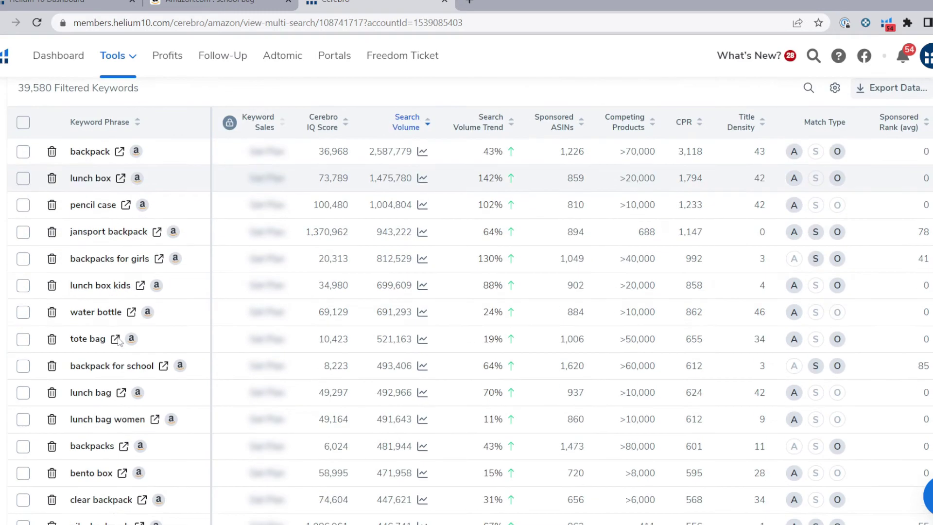
pyautogui.tripleClick(96, 232)
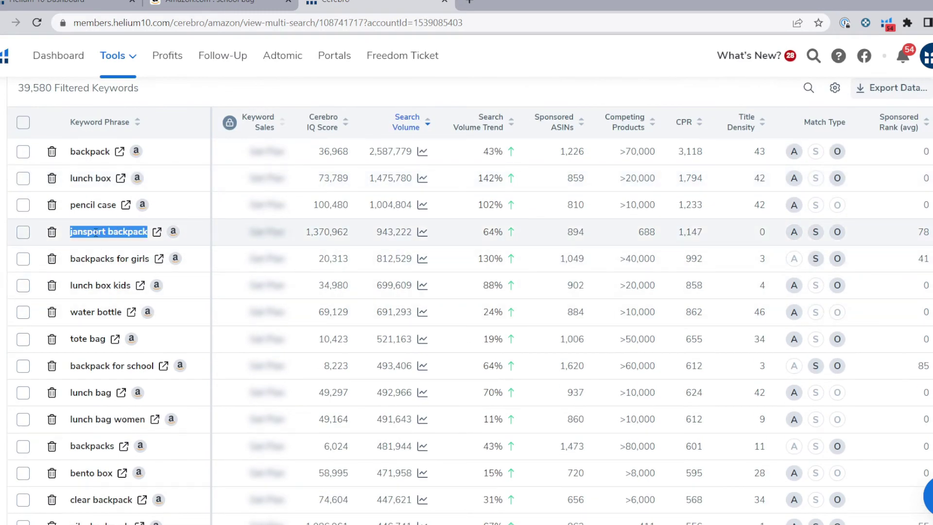
pyautogui.rightClick(117, 232)
pyautogui.click(96, 231)
pyautogui.click(95, 232)
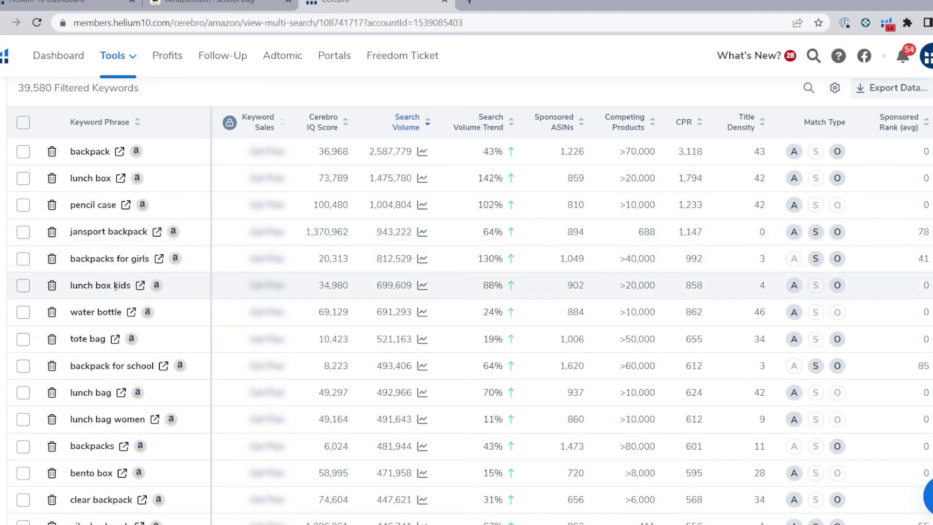
pyautogui.scroll(-3, 150, 273)
pyautogui.scroll(8, 113, 287)
pyautogui.scroll(-6, 113, 292)
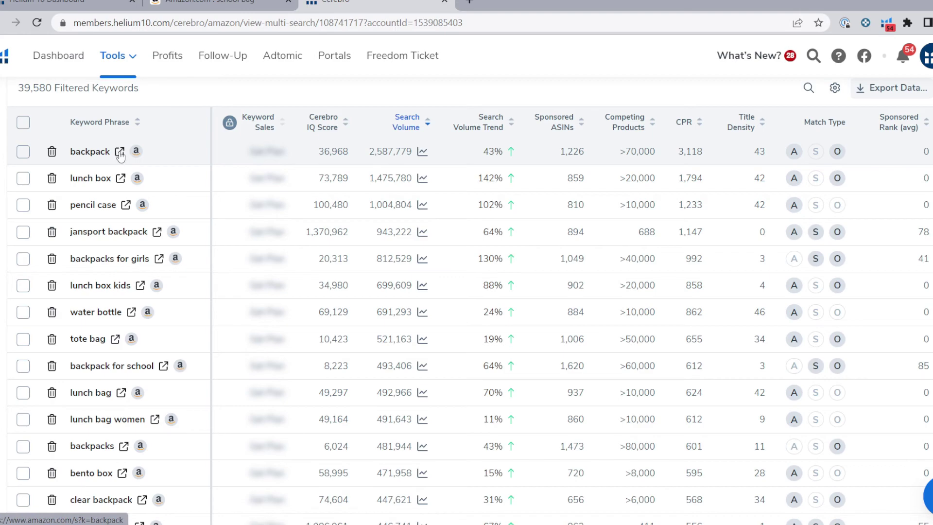
# Open the Amazon search results for the "backpack" keyword and skim the listed products.
pyautogui.click(120, 153)
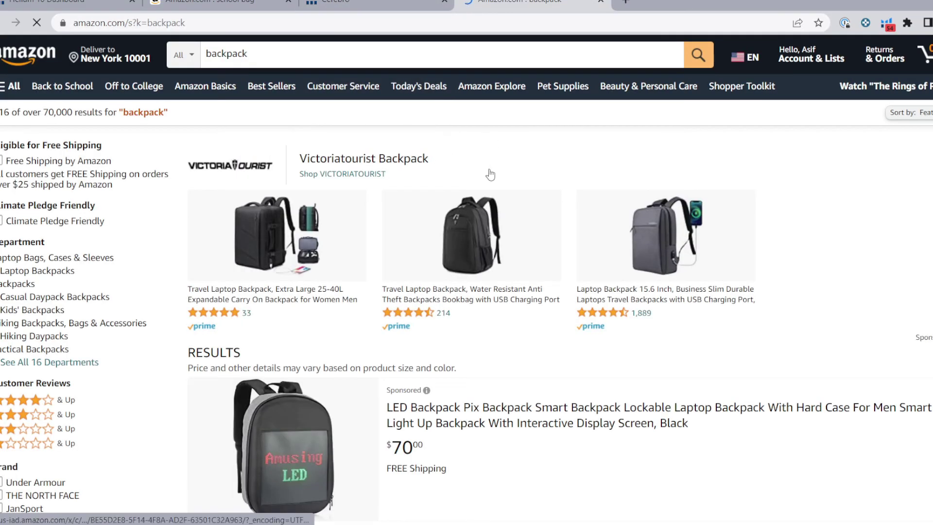
pyautogui.scroll(-15, 439, 241)
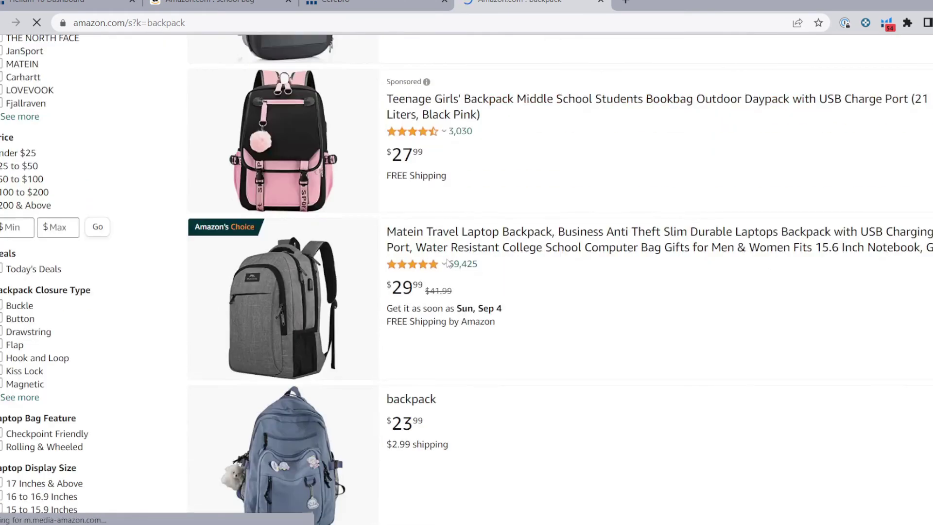
pyautogui.scroll(-18, 448, 259)
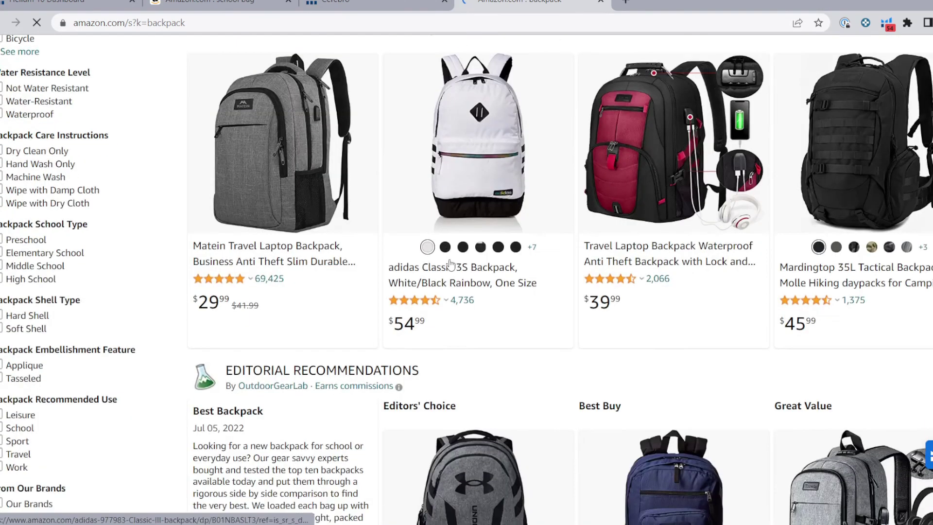
pyautogui.scroll(-5, 451, 265)
pyautogui.scroll(20, 452, 266)
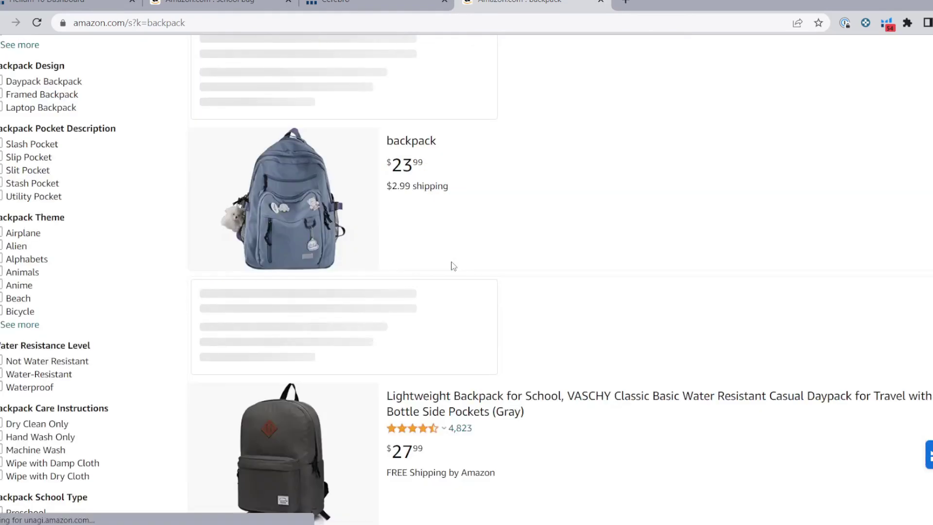
pyautogui.scroll(7, 453, 265)
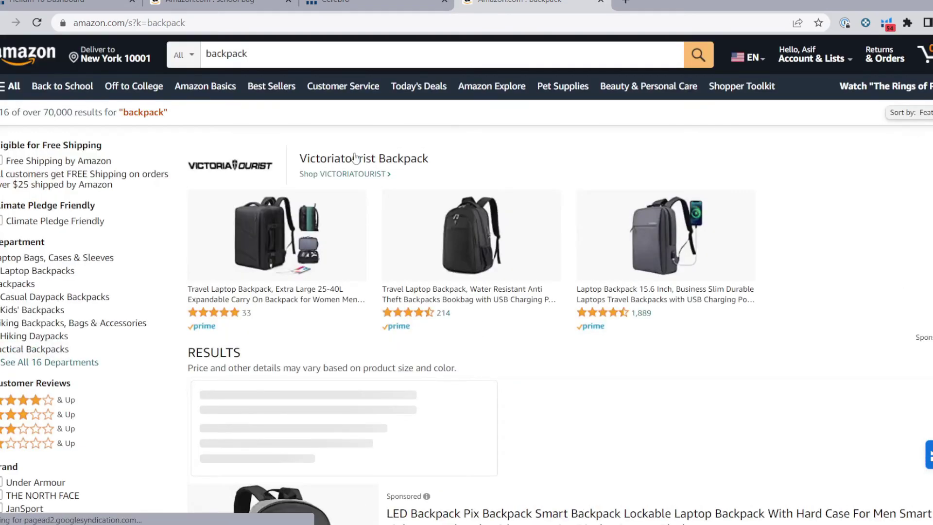
pyautogui.click(262, 57)
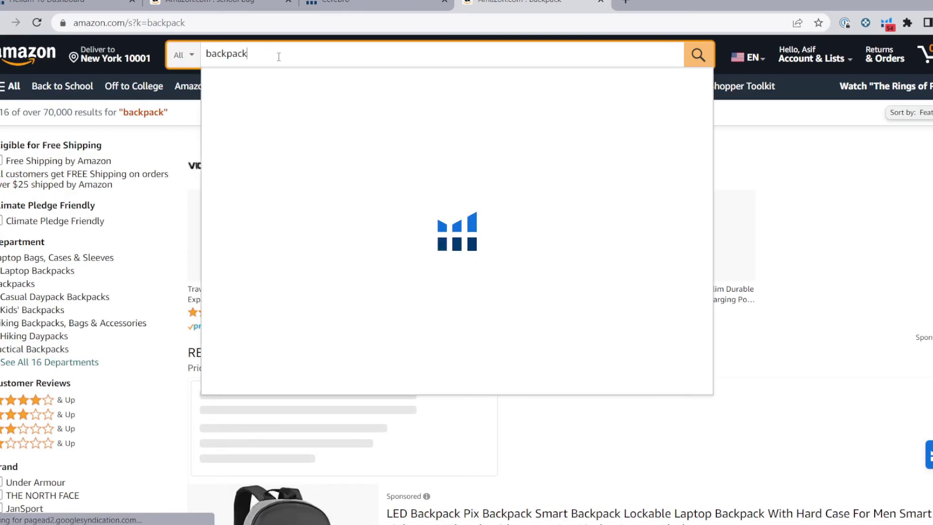
pyautogui.click(680, 432)
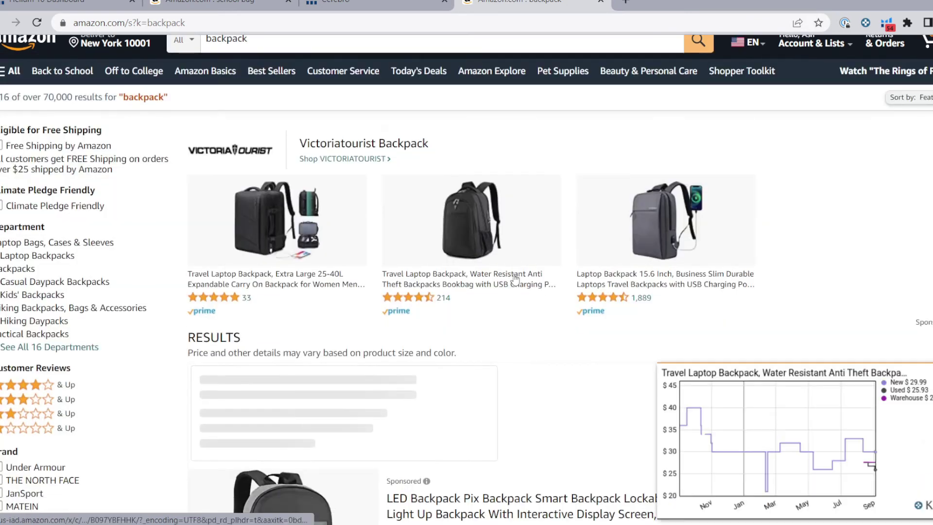
# Examine which types of bags appear in the Amazon "backpack" results to judge the keyword's relevance to school bags.
pyautogui.scroll(-8, 522, 280)
pyautogui.scroll(-20, 511, 274)
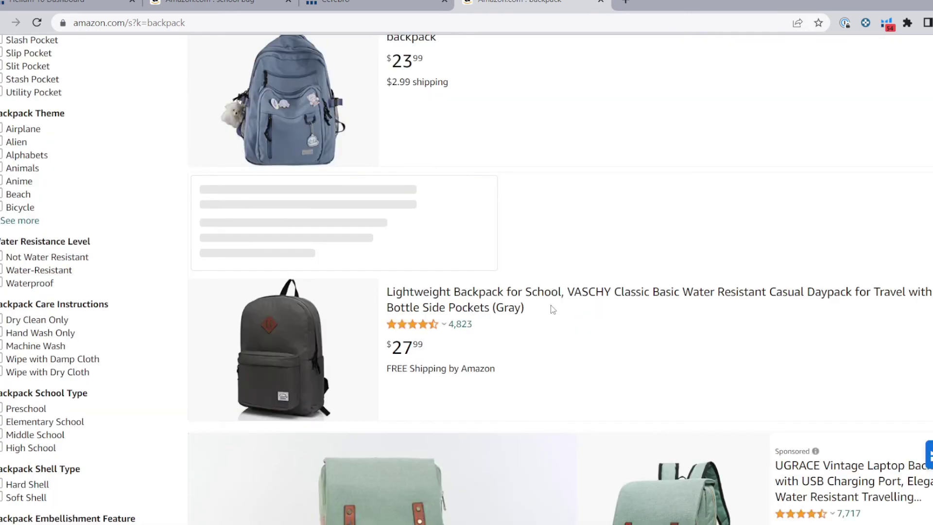
pyautogui.scroll(20, 469, 265)
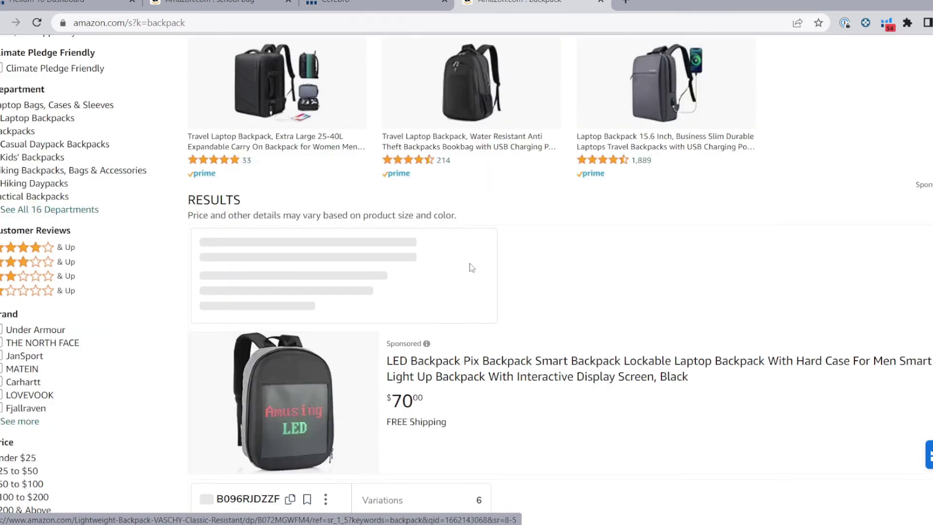
pyautogui.scroll(-5, 544, 241)
pyautogui.scroll(-10, 547, 246)
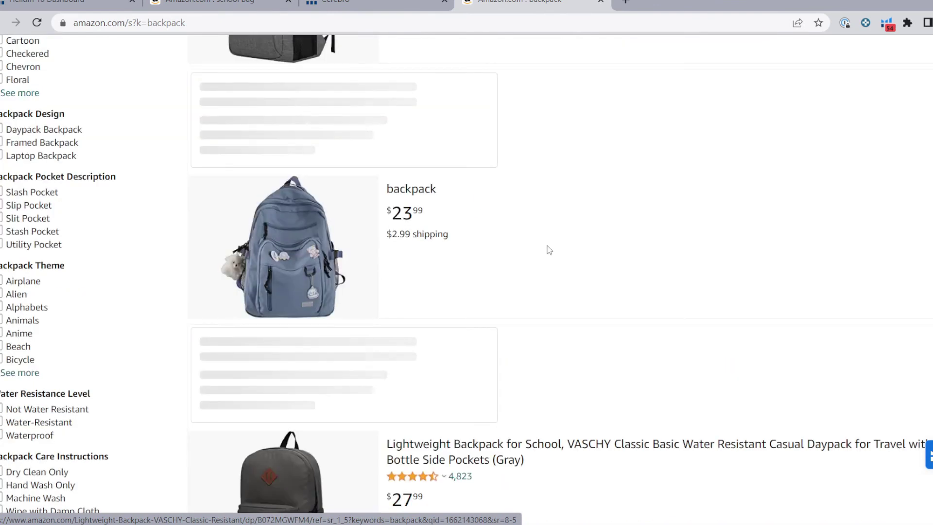
pyautogui.scroll(-10, 559, 262)
pyautogui.scroll(-5, 571, 281)
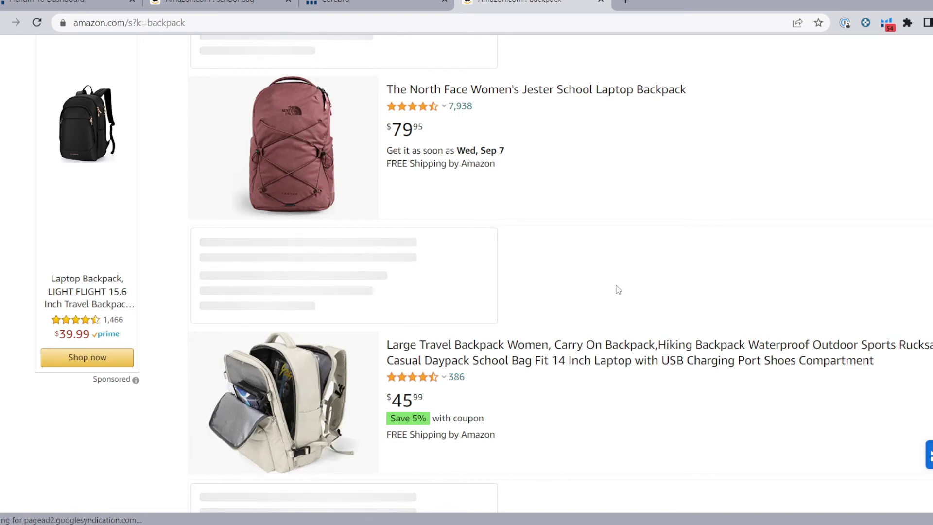
pyautogui.scroll(8, 618, 290)
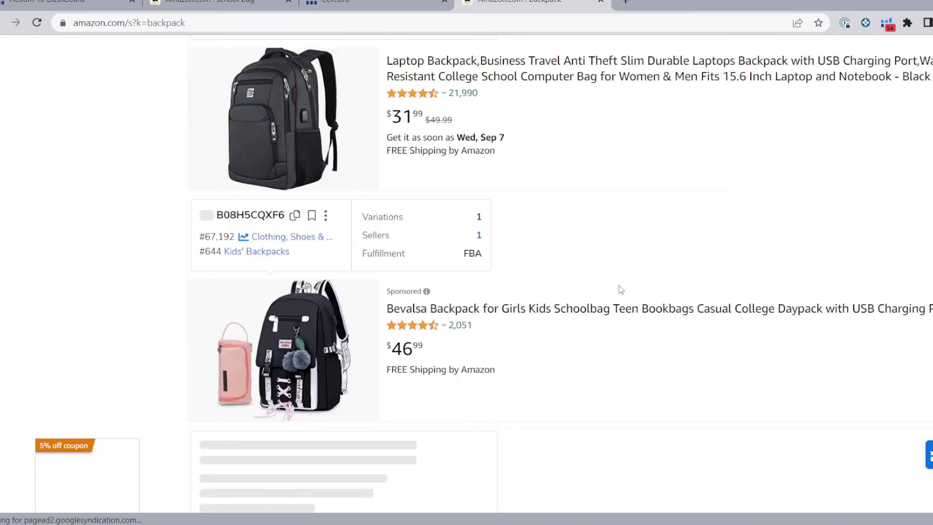
pyautogui.scroll(10, 616, 315)
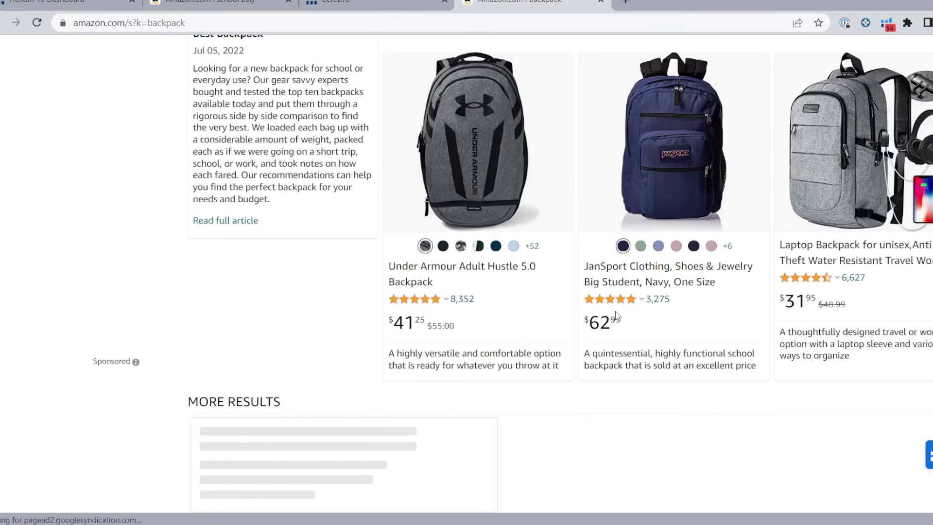
pyautogui.scroll(-10, 470, 179)
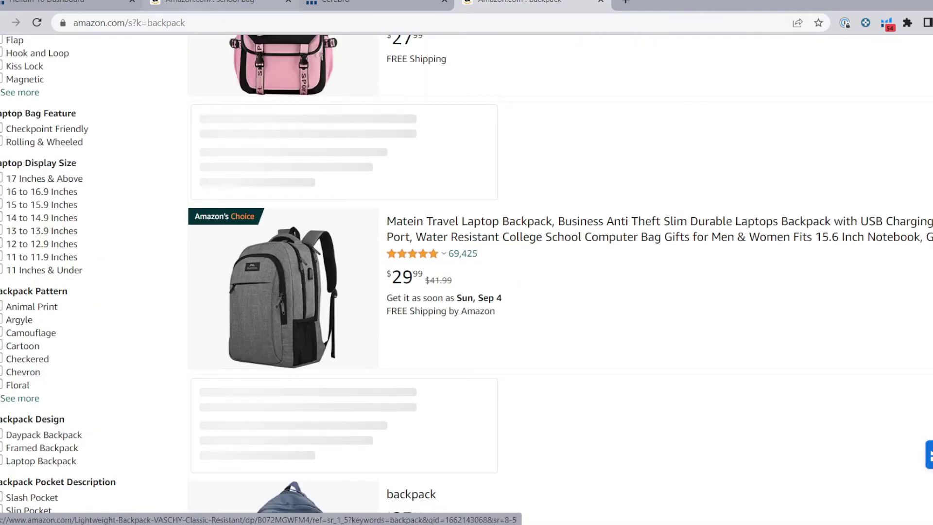
# Return to Cerebro and review the highest-volume keyword phrases and the word frequency summary for relevance to school bags.
pyautogui.hotkey('ctrl', 'shift', 'Tab')
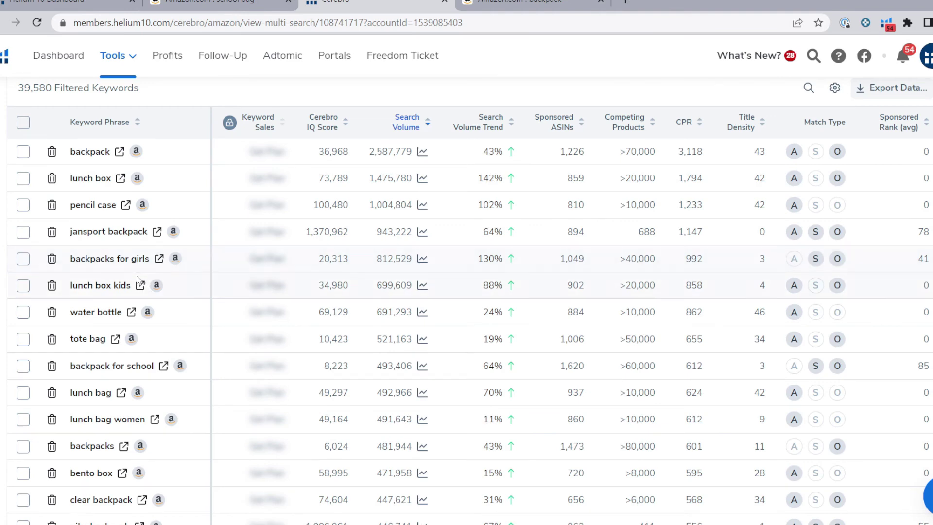
pyautogui.scroll(-3, 124, 313)
pyautogui.scroll(-1, 126, 319)
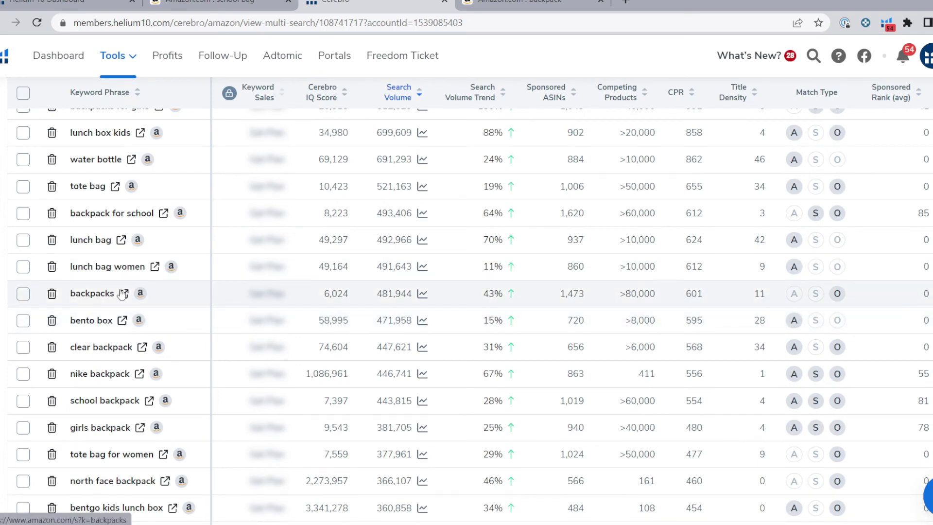
pyautogui.scroll(-4, 121, 294)
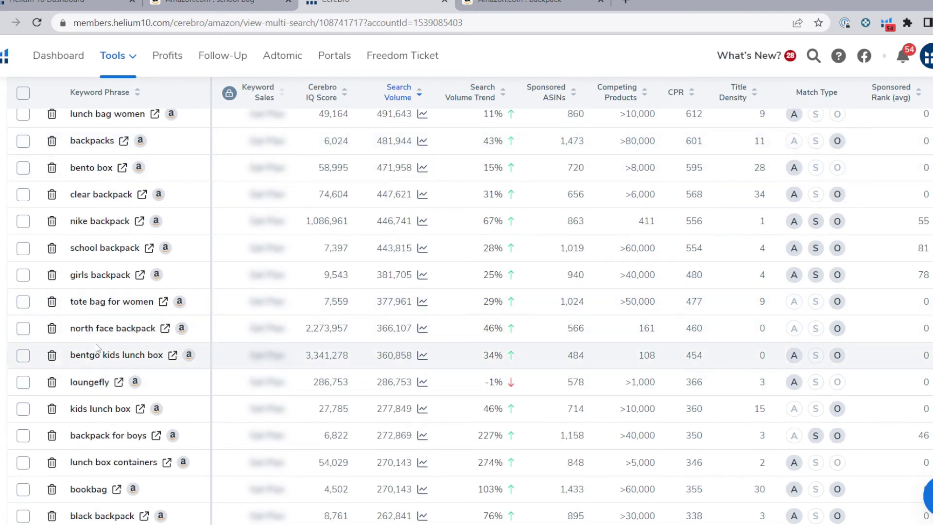
pyautogui.scroll(15, 758, 253)
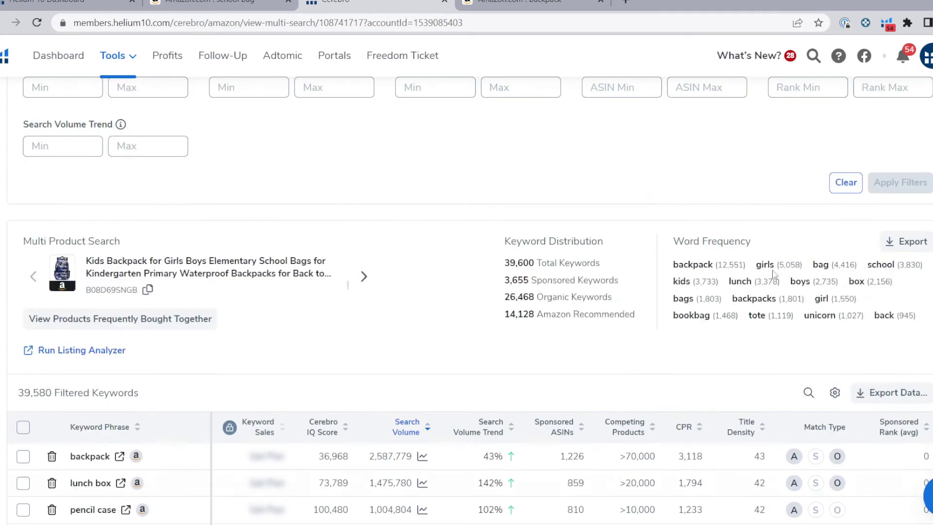
pyautogui.scroll(-4, 748, 290)
pyautogui.click(739, 286)
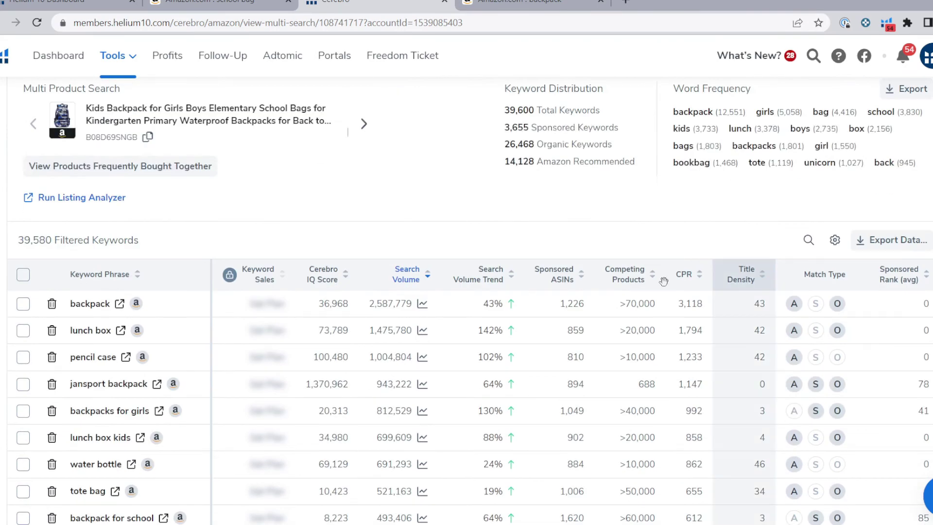
pyautogui.scroll(14, 474, 260)
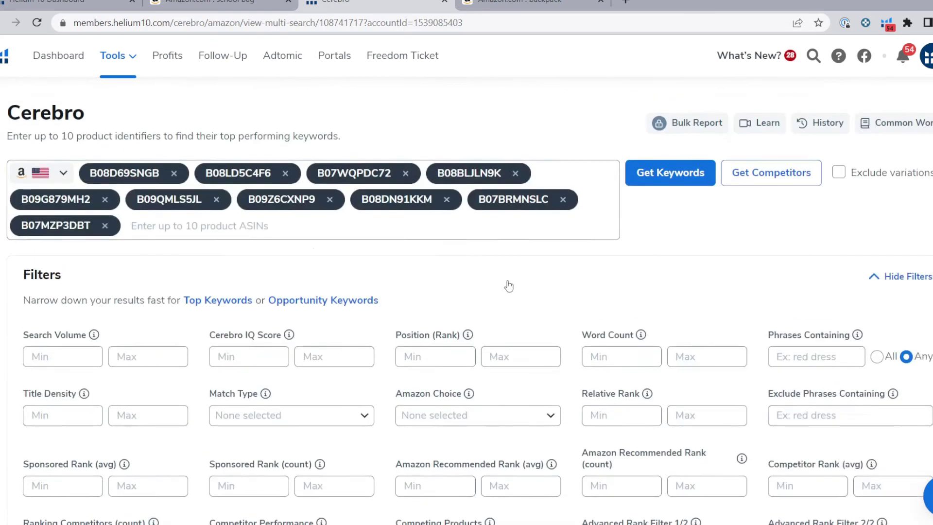
pyautogui.scroll(-6, 509, 287)
pyautogui.scroll(4, 487, 286)
pyautogui.click(64, 263)
pyautogui.click(146, 262)
pyautogui.click(56, 262)
pyautogui.click(522, 125)
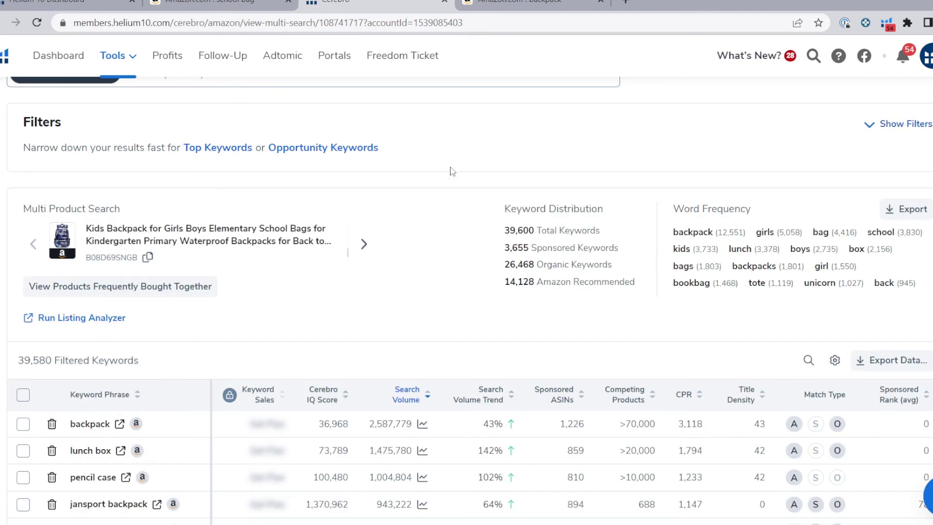
pyautogui.scroll(3, 397, 246)
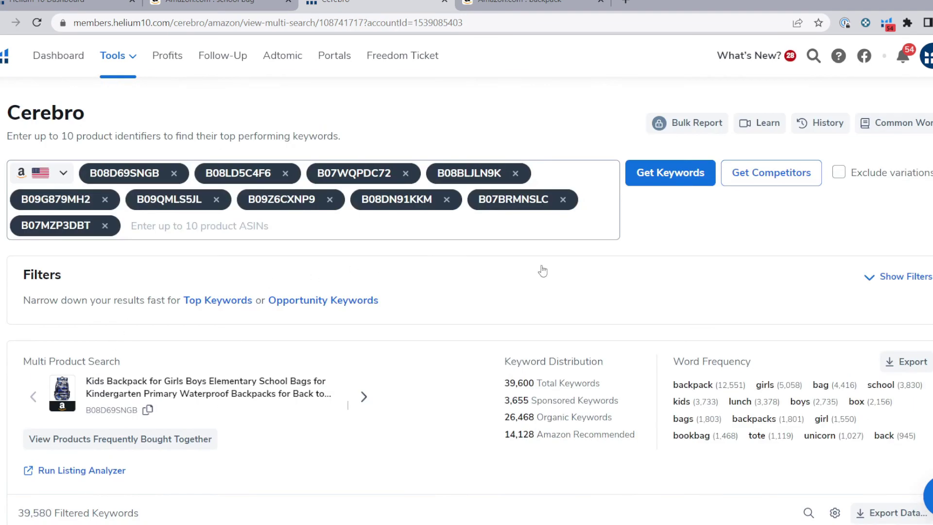
pyautogui.scroll(-3, 605, 290)
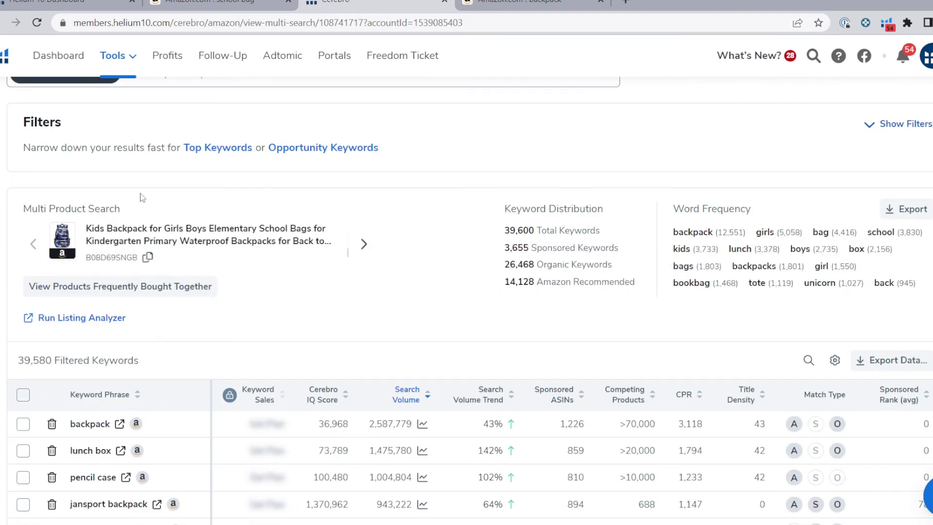
pyautogui.scroll(3, 515, 203)
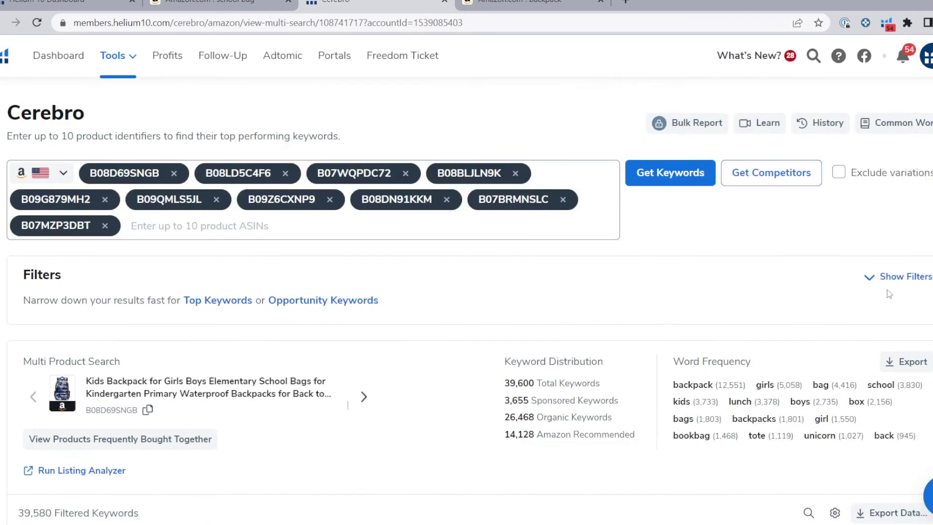
pyautogui.click(869, 275)
pyautogui.scroll(-2, 382, 305)
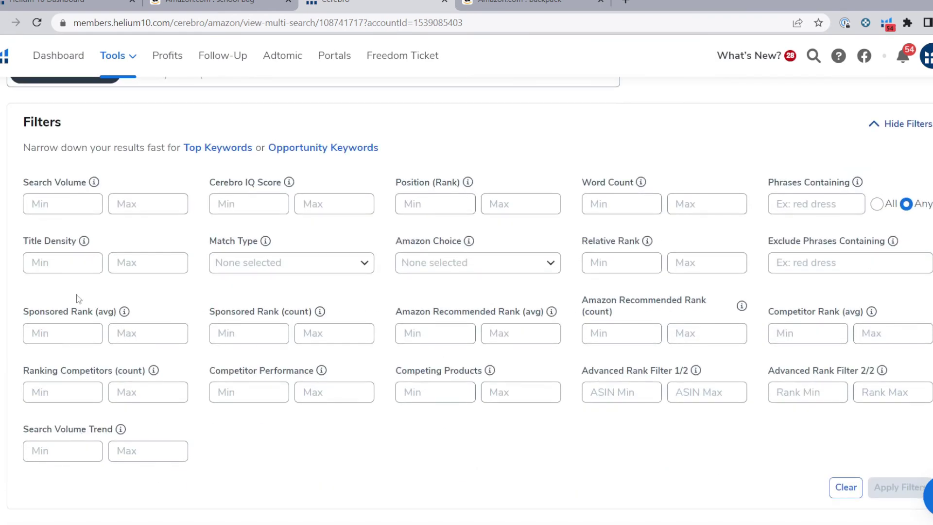
# Examine the Title Density and Word Count range filters available for narrowing the keyword list.
pyautogui.click(64, 262)
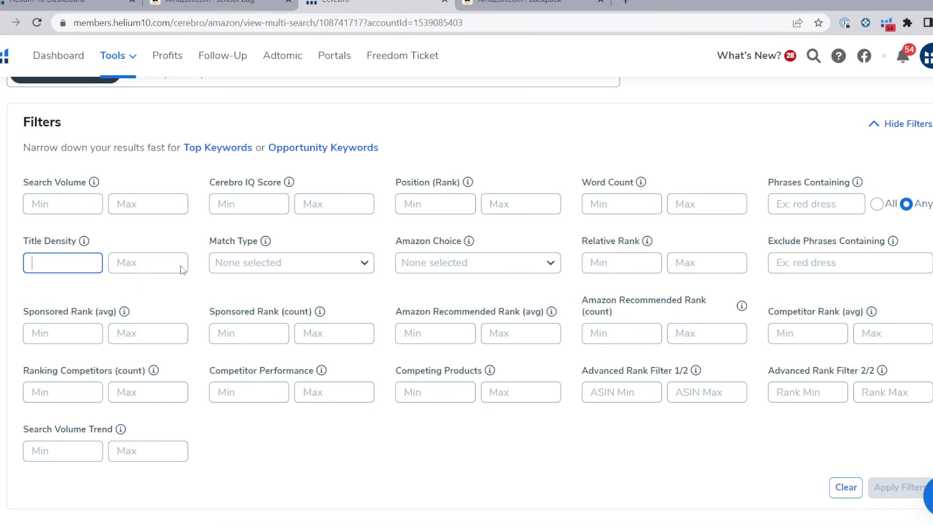
pyautogui.click(709, 490)
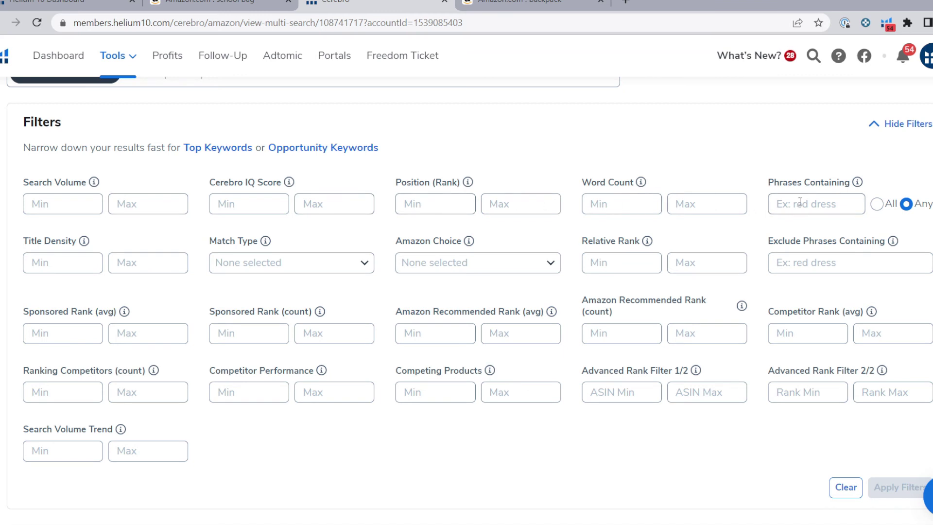
pyautogui.click(628, 204)
pyautogui.click(694, 204)
pyautogui.click(625, 200)
pyautogui.click(642, 165)
pyautogui.scroll(-3, 546, 270)
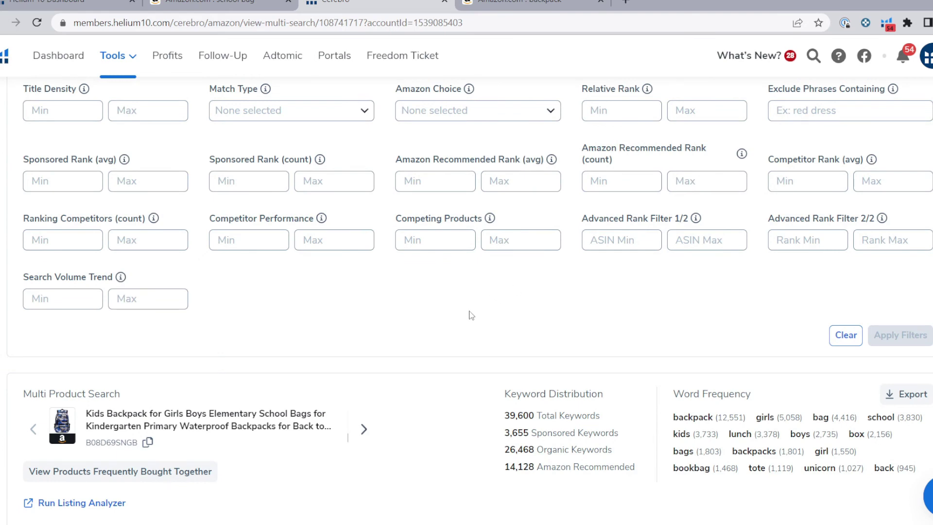
# Show the export options for the filtered keyword list.
pyautogui.scroll(-9, 470, 315)
pyautogui.scroll(3, 652, 335)
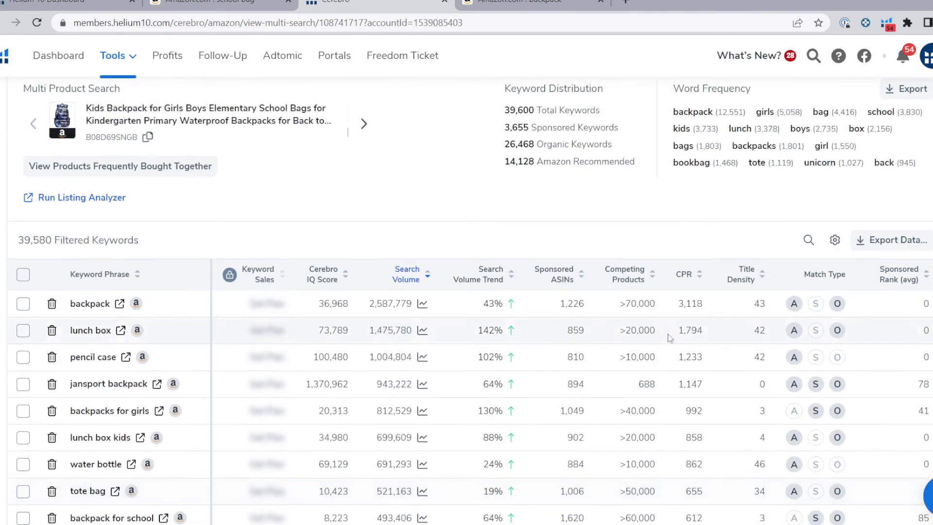
pyautogui.click(873, 245)
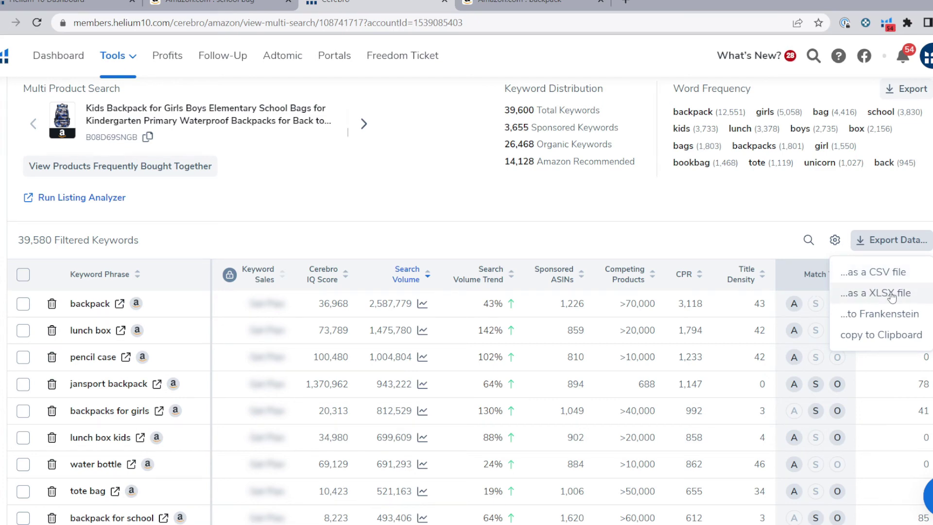
# Open the Amazon search results for the "tote bag" keyword and check which types of products are listed.
pyautogui.scroll(-3, 346, 391)
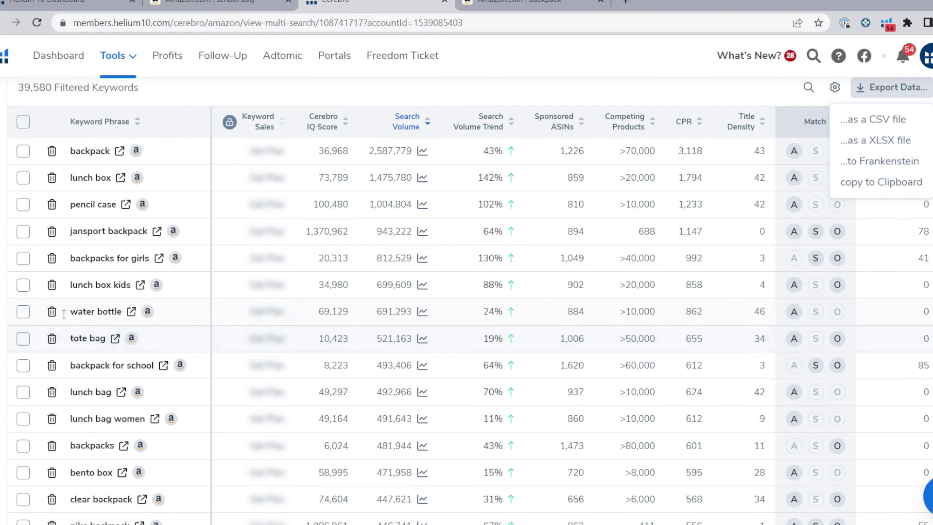
pyautogui.click(115, 339)
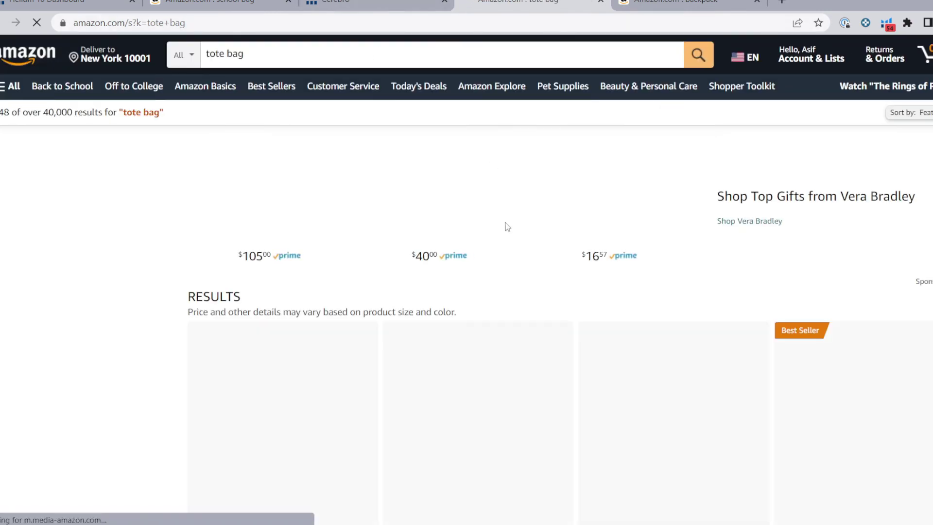
pyautogui.scroll(-3, 628, 369)
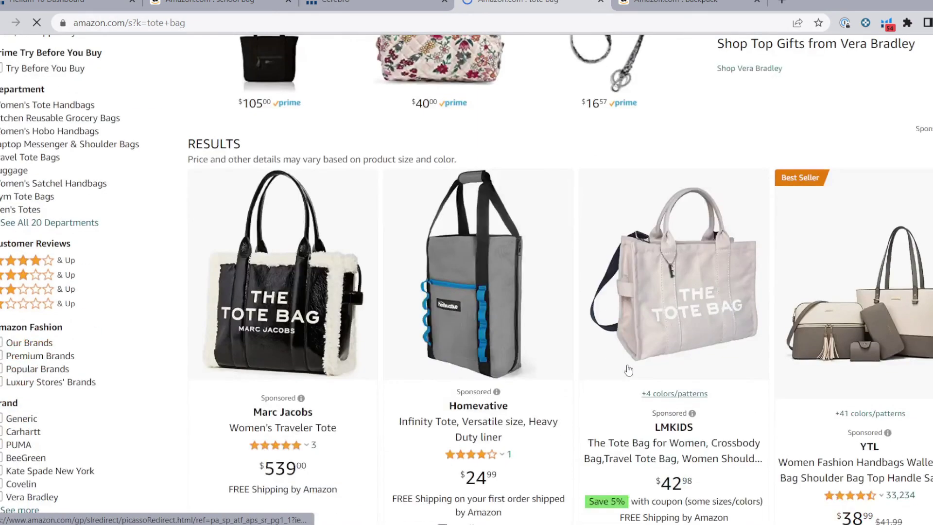
pyautogui.scroll(-10, 628, 370)
pyautogui.scroll(-3, 634, 396)
pyautogui.scroll(-5, 632, 383)
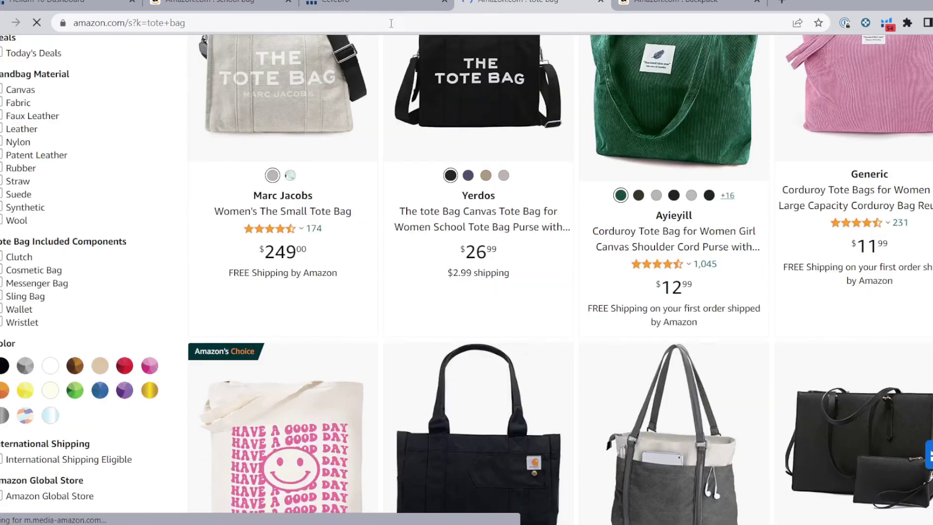
# Back in Cerebro, delete the "tote bag" keyword on its own and "backpack", "lunch box", "pencil case" and "jansport backpack" as a group.
pyautogui.click(391, 5)
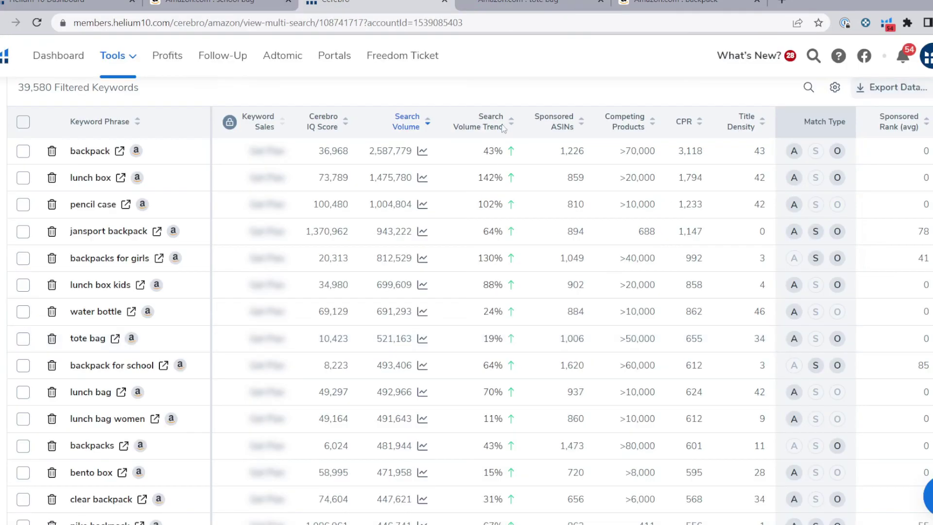
pyautogui.click(23, 338)
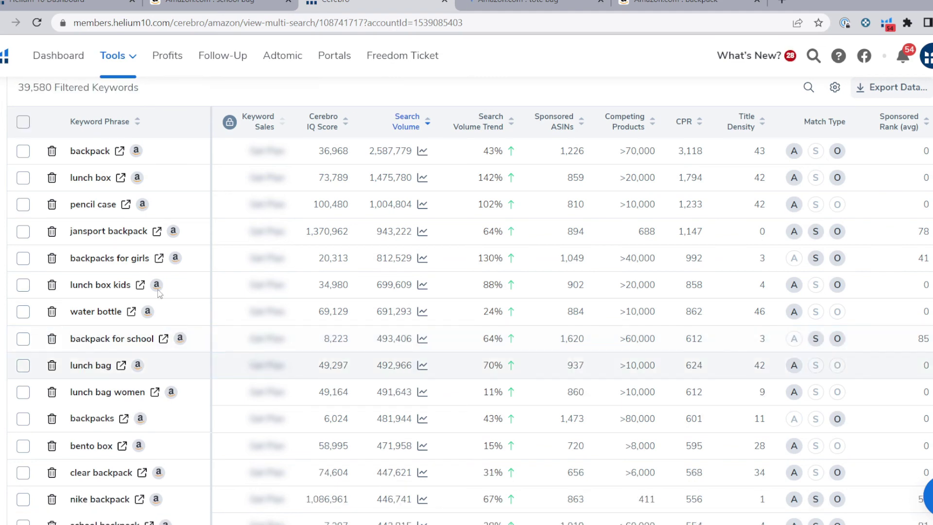
pyautogui.click(23, 151)
pyautogui.click(23, 178)
pyautogui.click(23, 205)
pyautogui.click(23, 231)
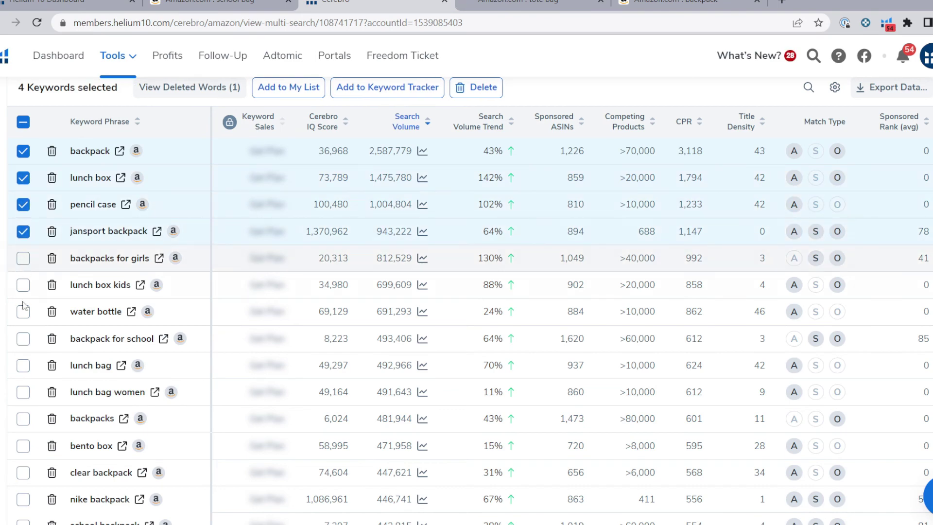
pyautogui.scroll(-3, 247, 383)
pyautogui.scroll(12, 247, 382)
pyautogui.scroll(-7, 260, 381)
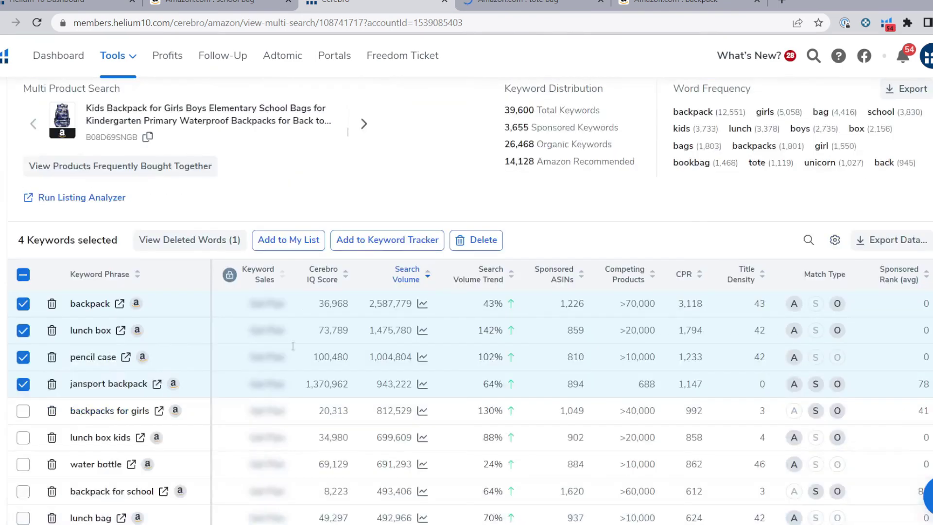
pyautogui.click(483, 245)
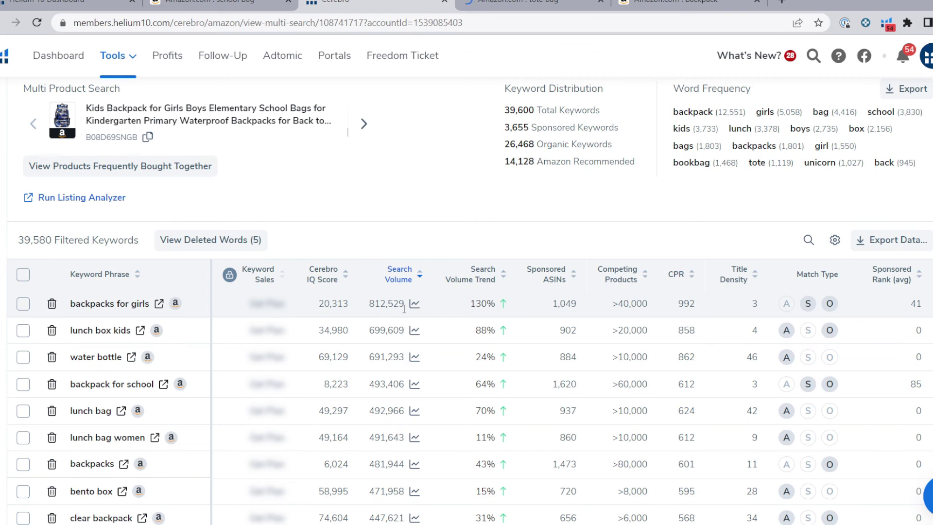
# Look over the remaining keywords and the formats available for exporting the cleaned list.
pyautogui.scroll(-3, 403, 309)
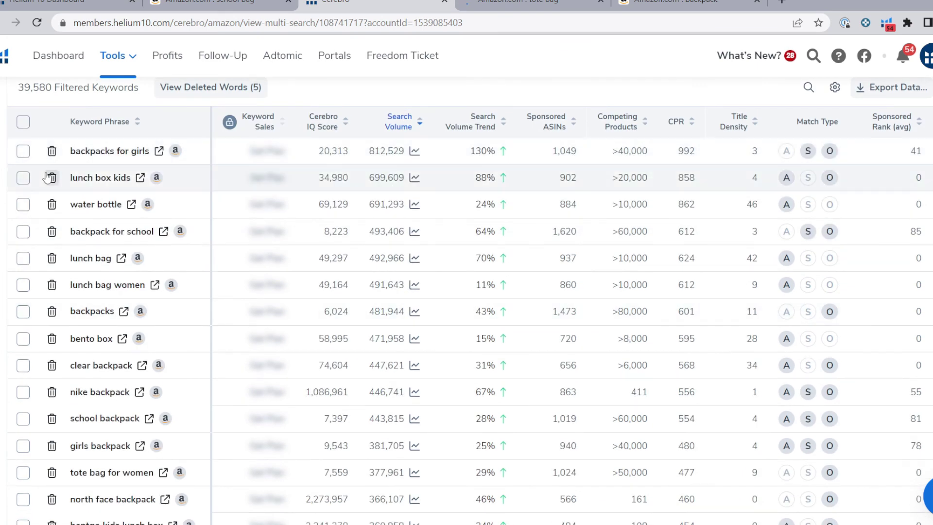
pyautogui.click(884, 88)
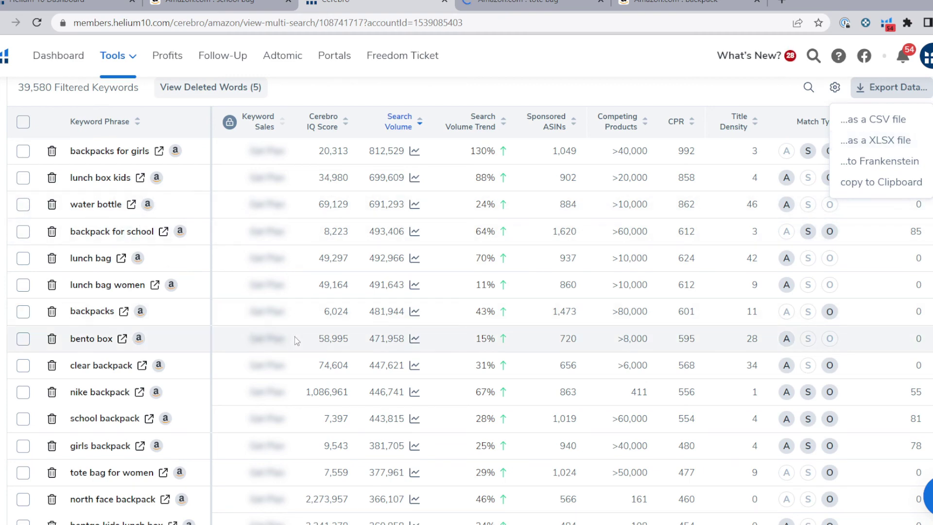
pyautogui.scroll(-3, 448, 379)
pyautogui.scroll(15, 448, 379)
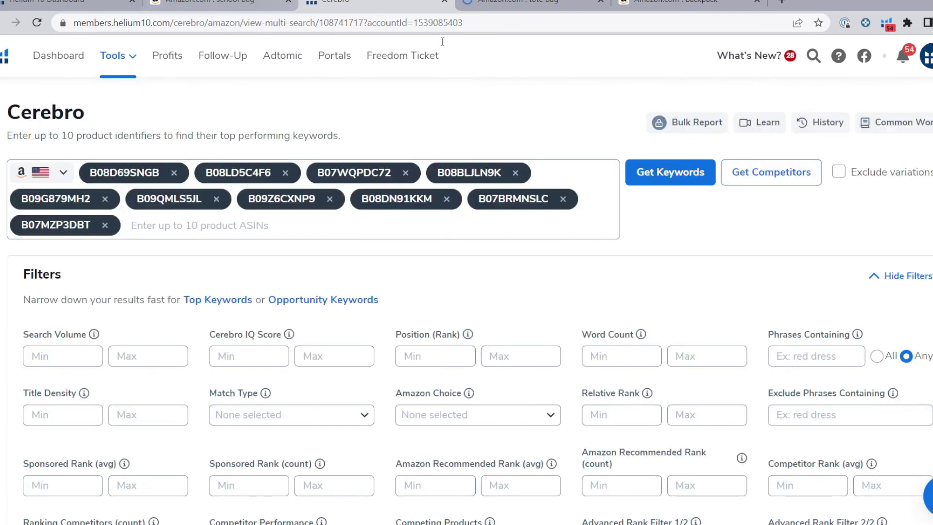
# Switch to the Amazon "school bag" results, close the Xray window and display the keyword suggestions for the search term.
pyautogui.click(209, 3)
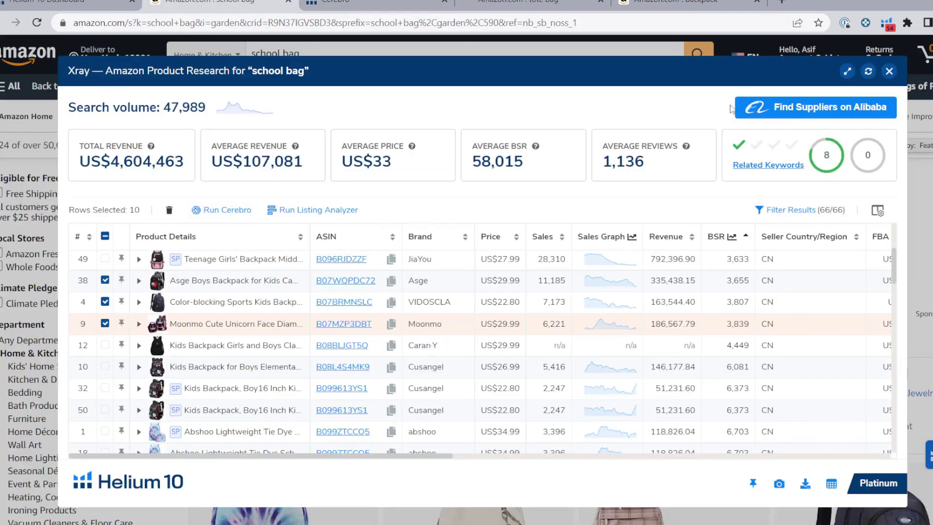
pyautogui.click(889, 71)
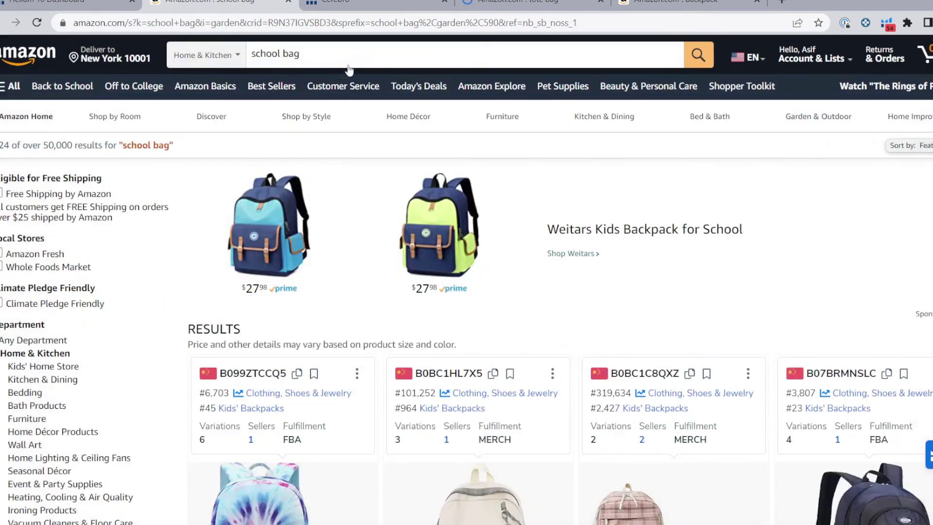
pyautogui.click(349, 59)
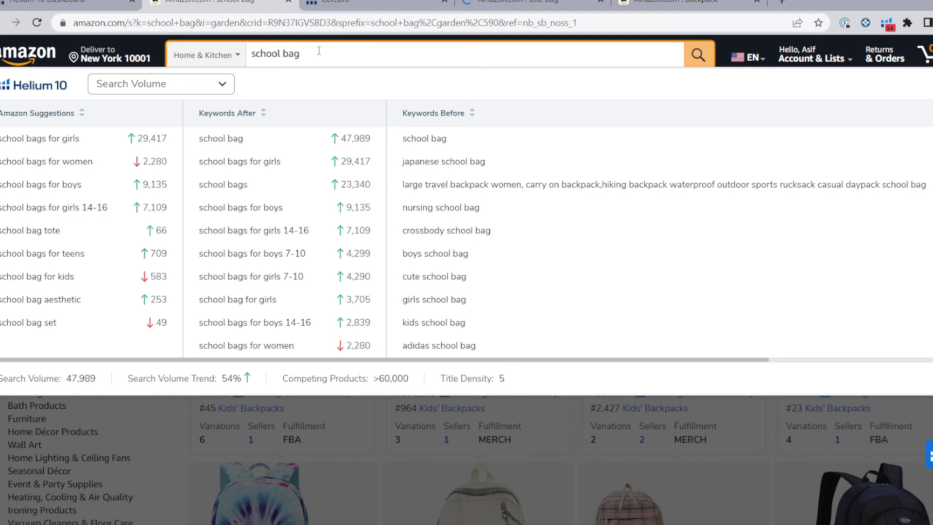
# Switch back to Cerebro and open the Magnet keyword research tool from there.
pyautogui.click(326, 3)
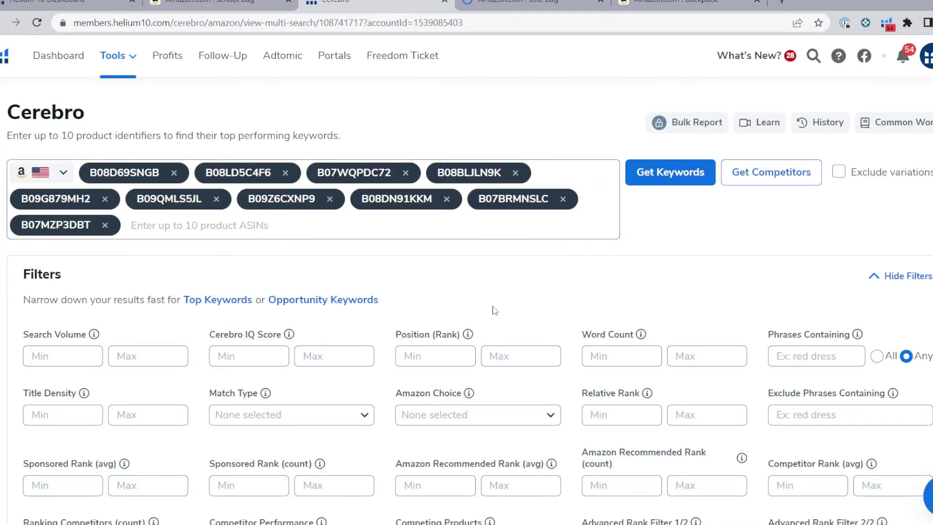
pyautogui.scroll(-10, 584, 254)
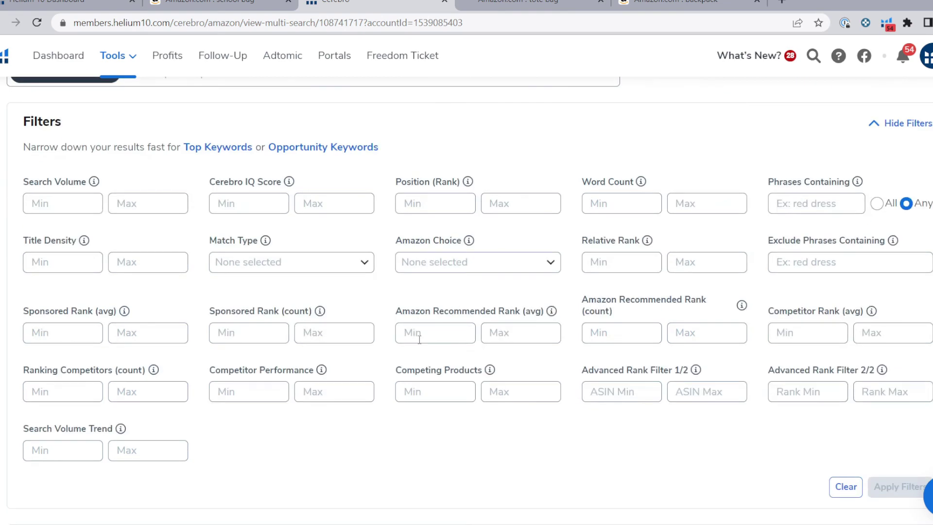
pyautogui.scroll(5, 425, 352)
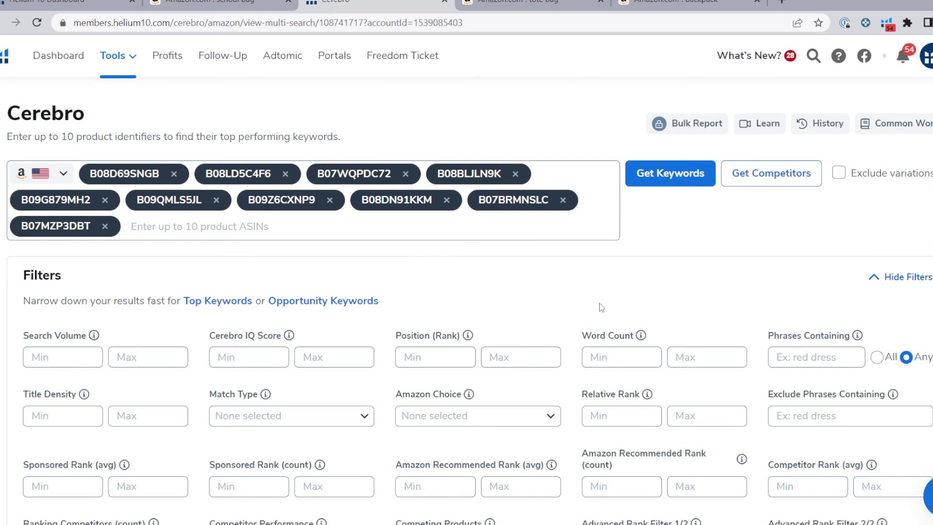
pyautogui.click(134, 61)
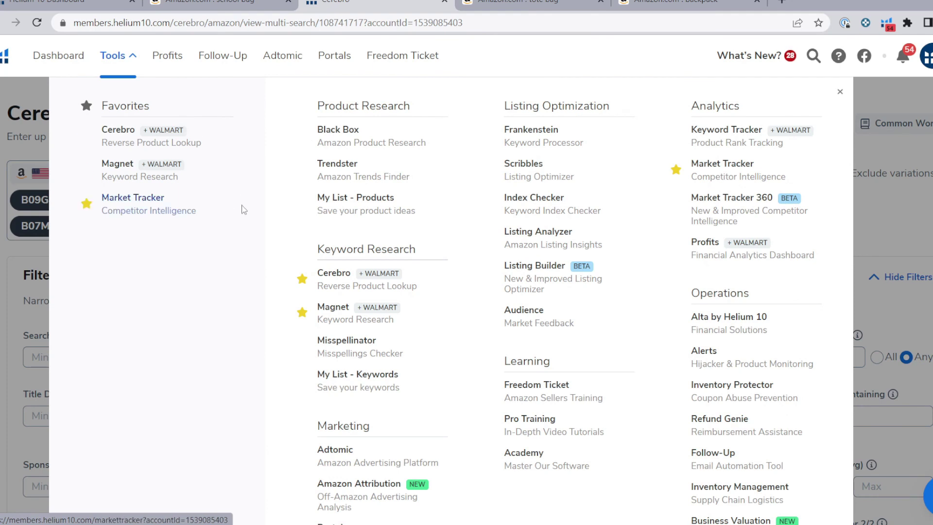
pyautogui.click(339, 317)
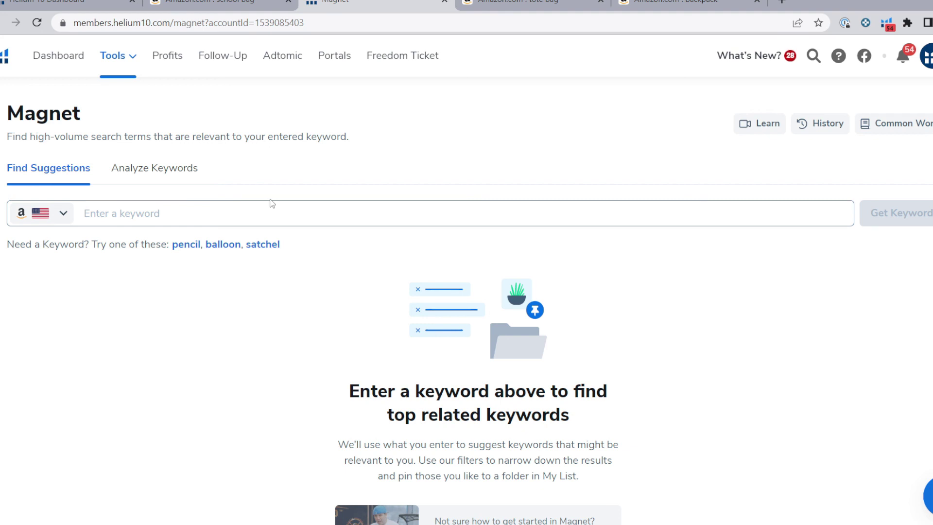
# Run a Magnet keyword search for "school bag" on the US Amazon marketplace.
pyautogui.click(143, 215)
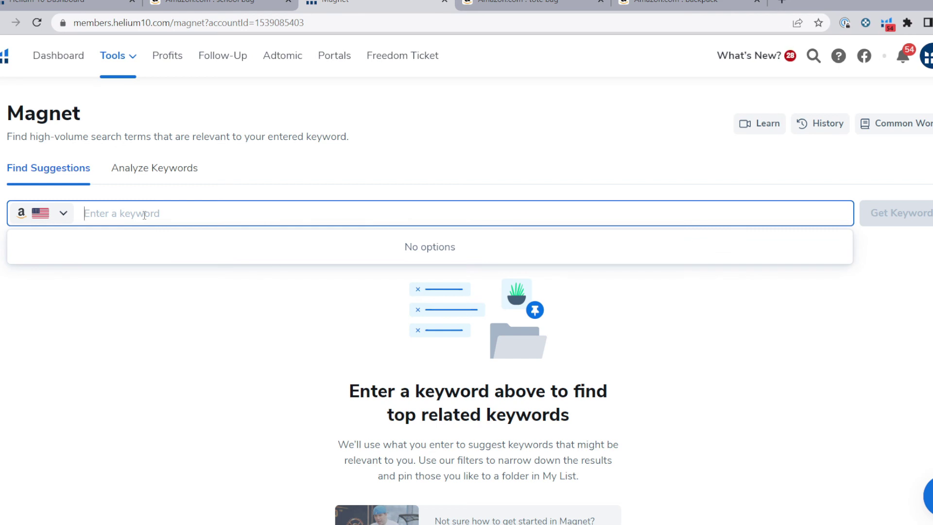
pyautogui.write('school baf')
pyautogui.press('BackSpace')
pyautogui.write('g')
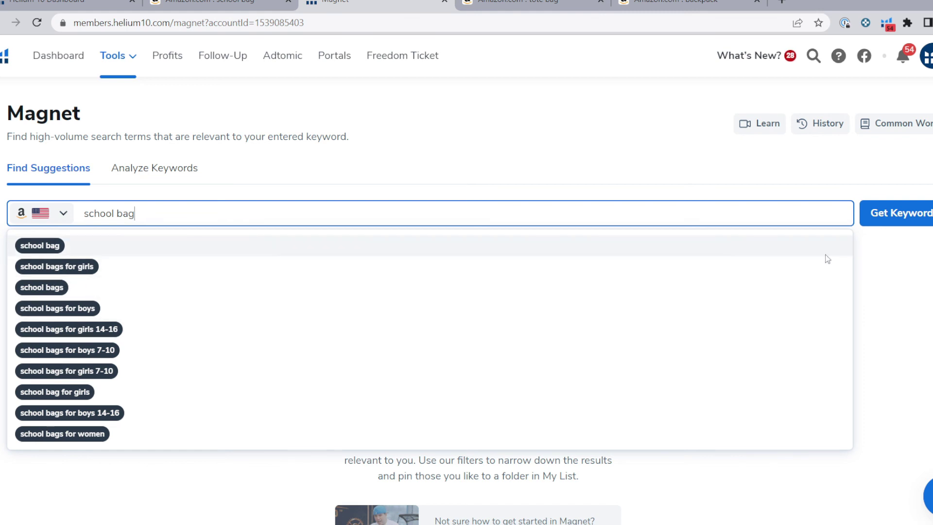
pyautogui.click(902, 214)
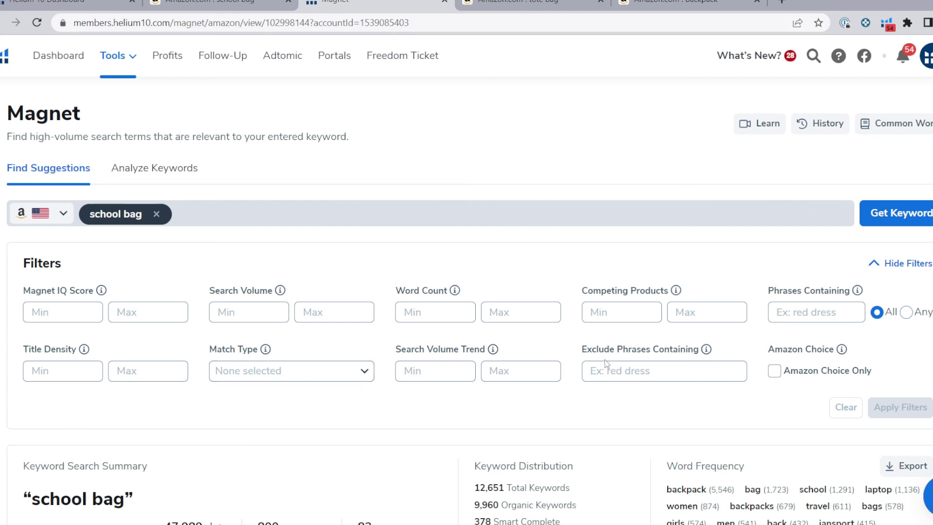
# Examine the available filters, the search summary, the number of filtered keywords and the keyword list for "school bag".
pyautogui.click(635, 372)
pyautogui.click(635, 372)
pyautogui.click(631, 428)
pyautogui.click(663, 379)
pyautogui.click(659, 393)
pyautogui.scroll(-5, 466, 428)
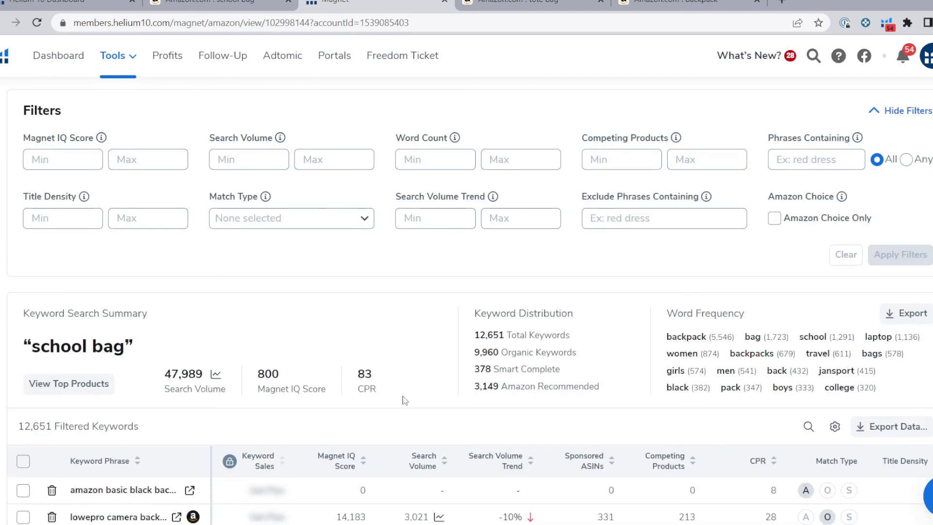
pyautogui.moveTo(16, 277); pyautogui.dragTo(141, 279)
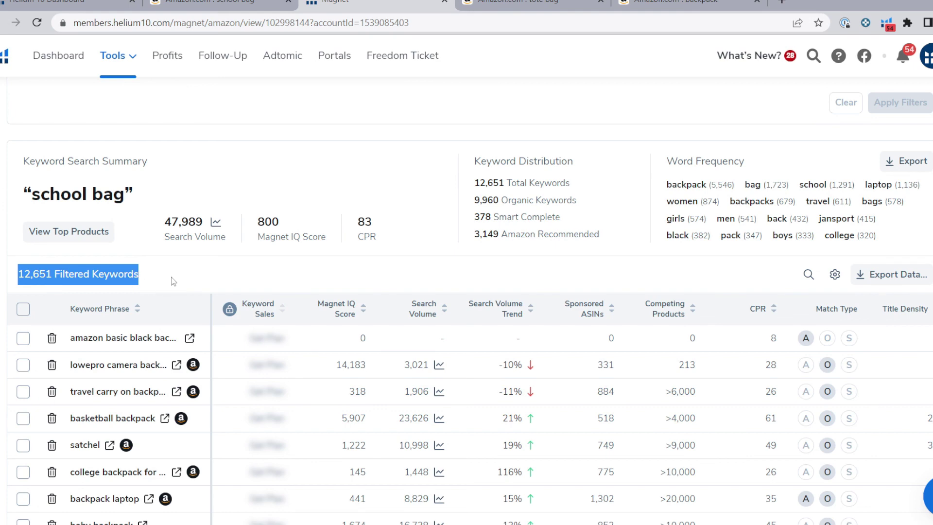
pyautogui.click(328, 286)
pyautogui.scroll(-5, 357, 337)
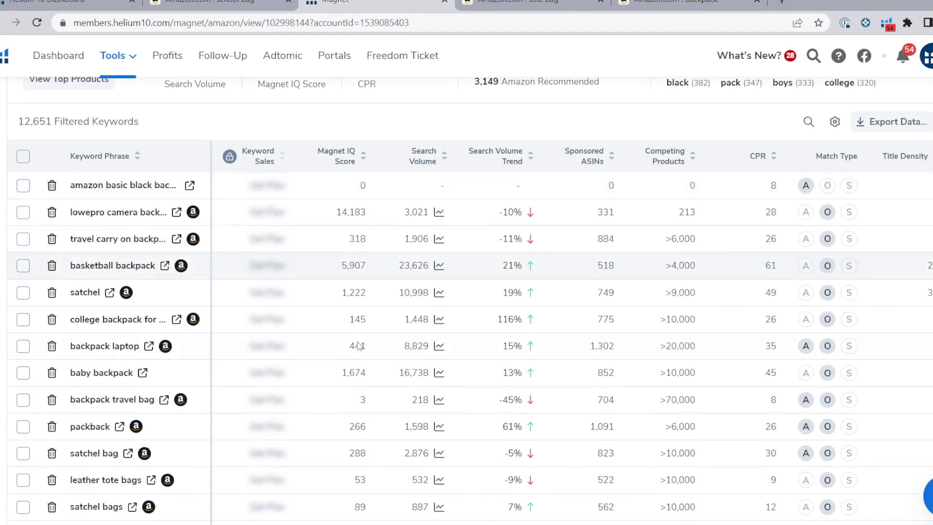
# Sort the Magnet keyword results by search volume from highest to lowest.
pyautogui.scroll(10, 360, 349)
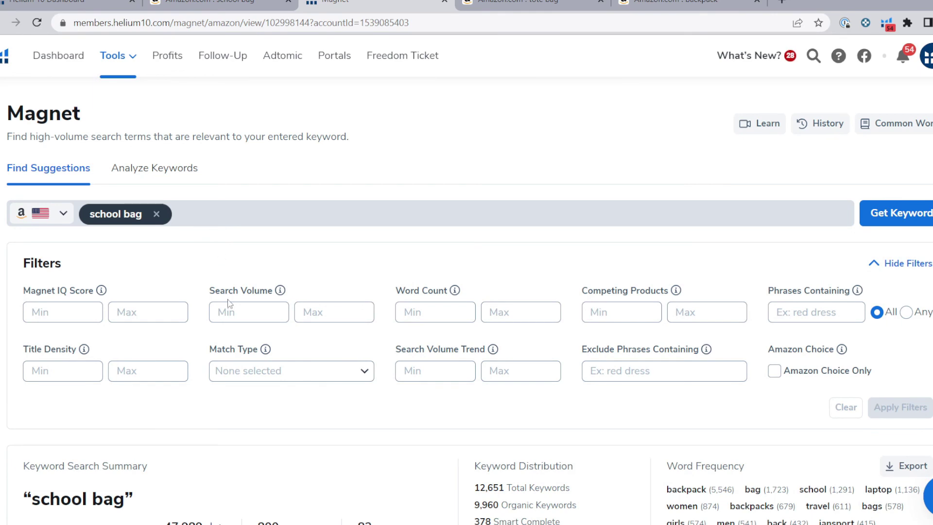
pyautogui.scroll(-9, 219, 311)
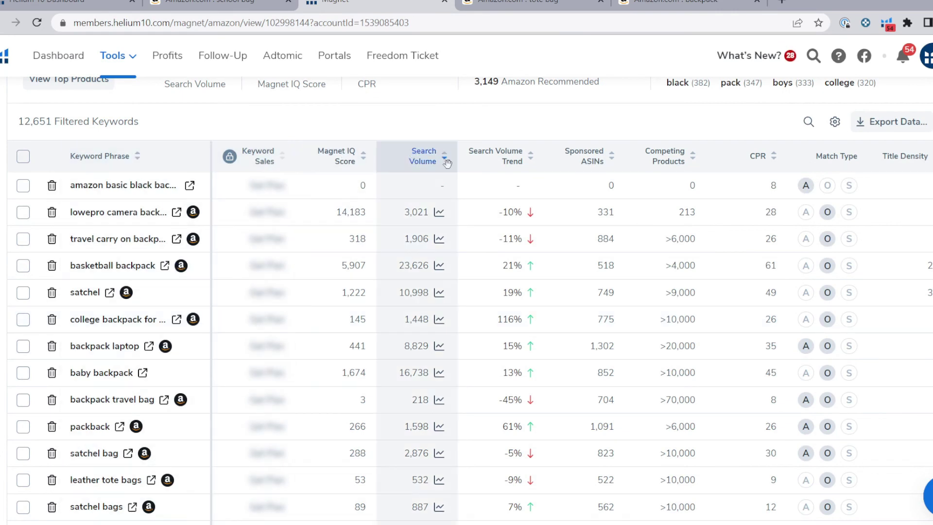
pyautogui.click(445, 158)
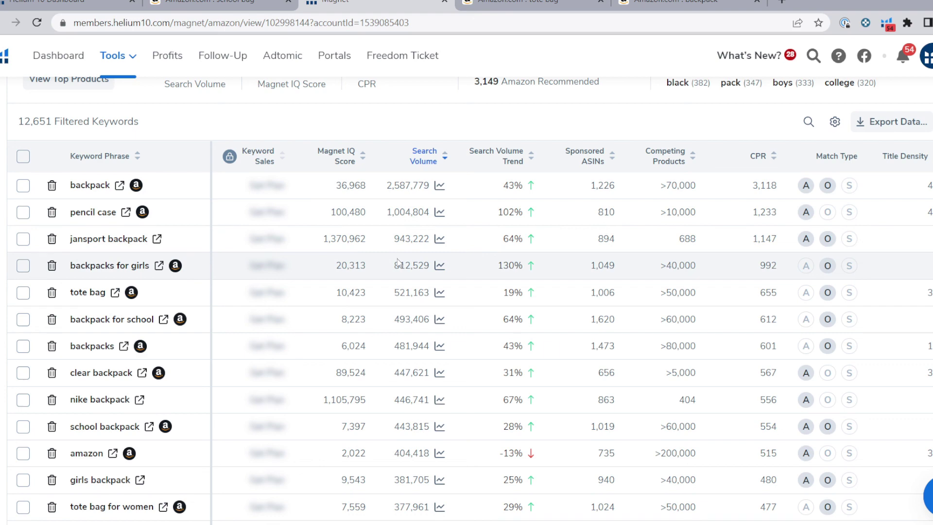
# Remove "school bag" from the Magnet search and open the keyword entry with its suggestions.
pyautogui.scroll(10, 269, 266)
pyautogui.click(156, 214)
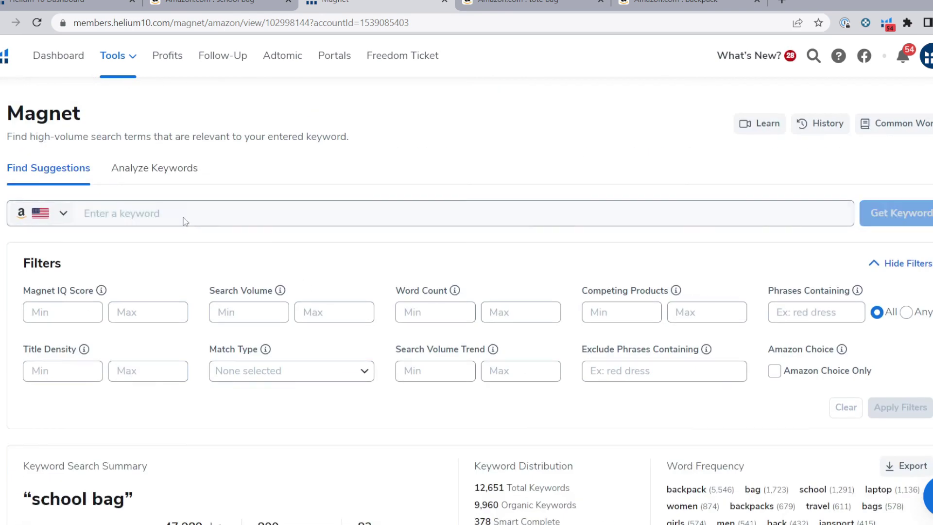
pyautogui.click(206, 220)
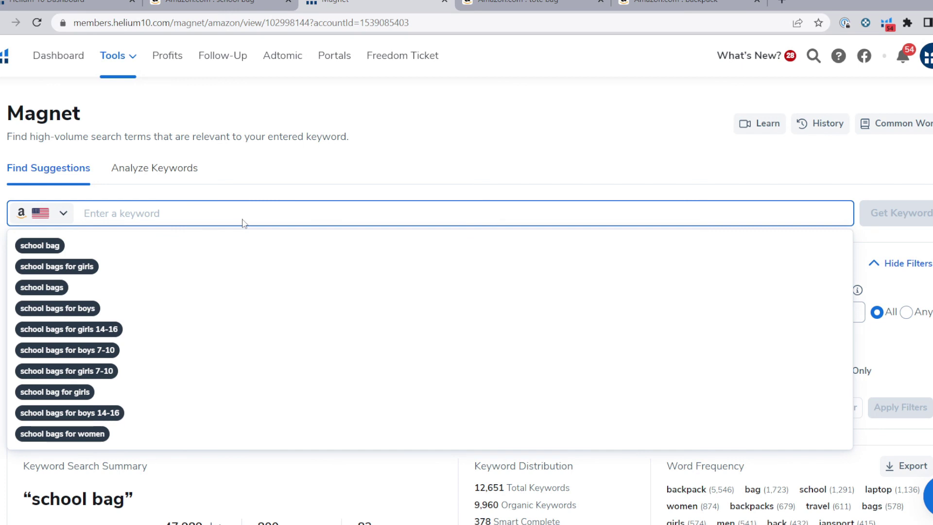